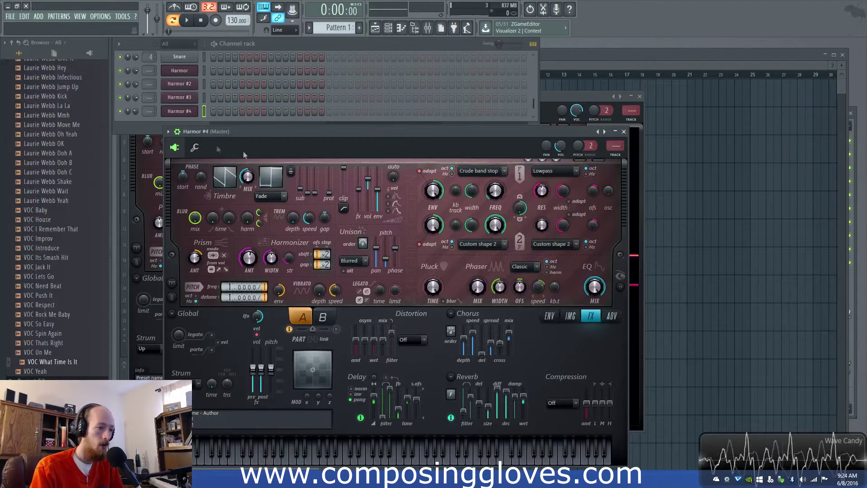
- Open the first Harmor channel's plugin window and reposition it for a clear view
left_click(179, 71)
left_click_drag(382, 98, 412, 91)
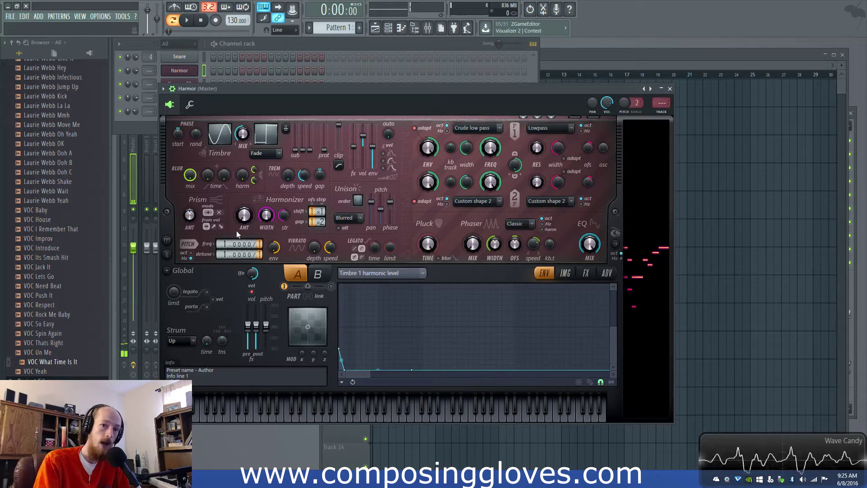
- Open the Harmor #2 plugin window, reposition it and display its effects page with the reverb settings
left_click(137, 127)
left_click(182, 88)
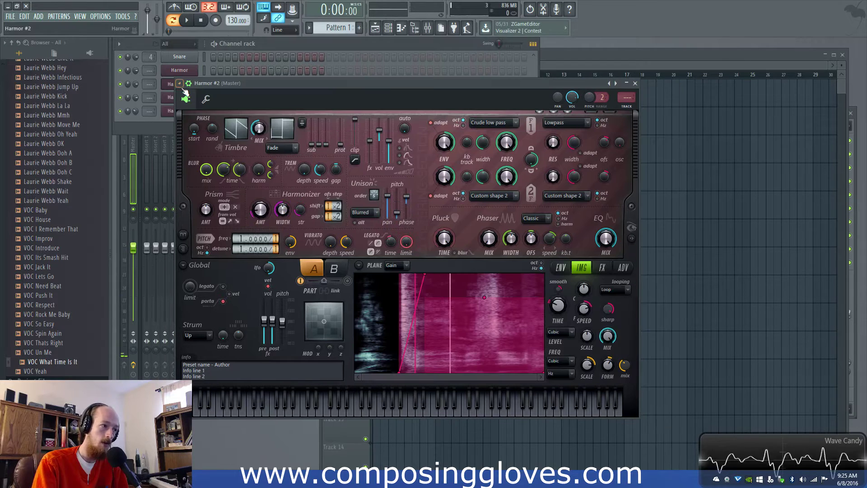
left_click_drag(320, 83, 321, 75)
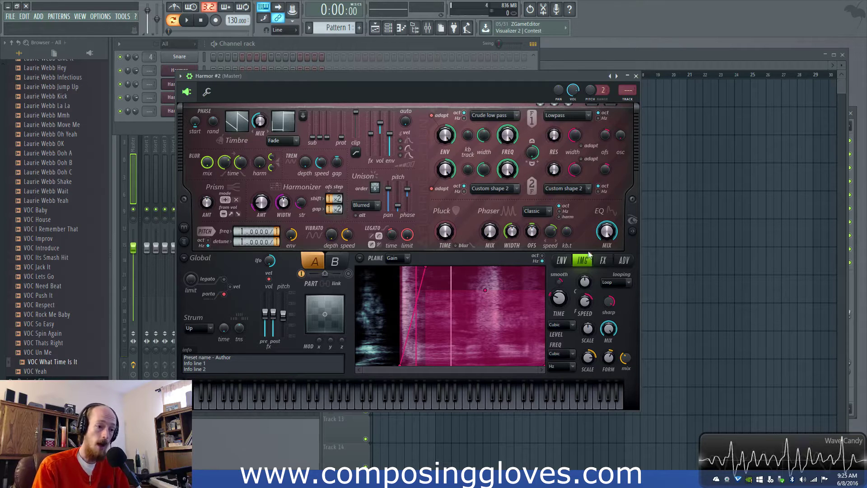
left_click(603, 261)
left_click(463, 338)
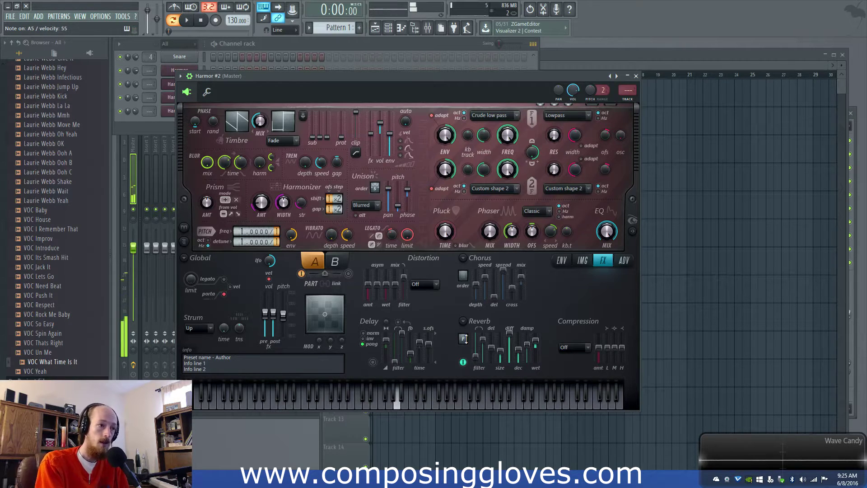
- Open the Harmor #3 and Harmor #4 plugin windows in turn, repositioning Harmor #4 so its settings are in view
left_click(149, 128)
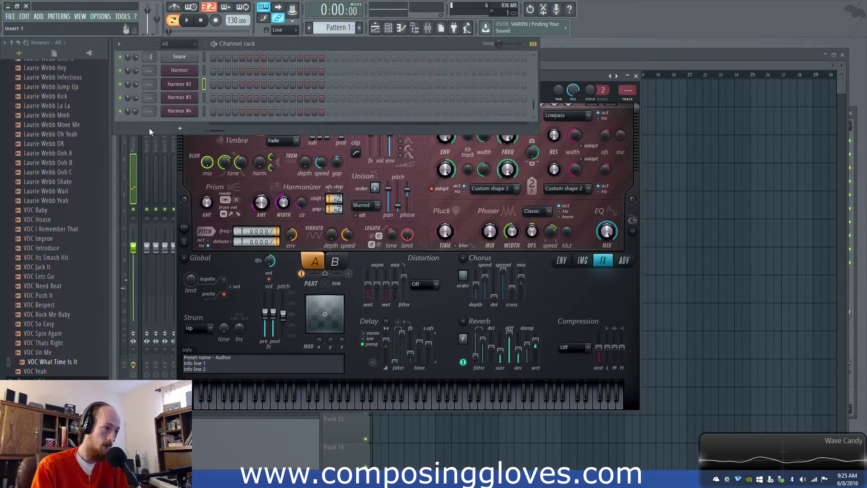
left_click(180, 97)
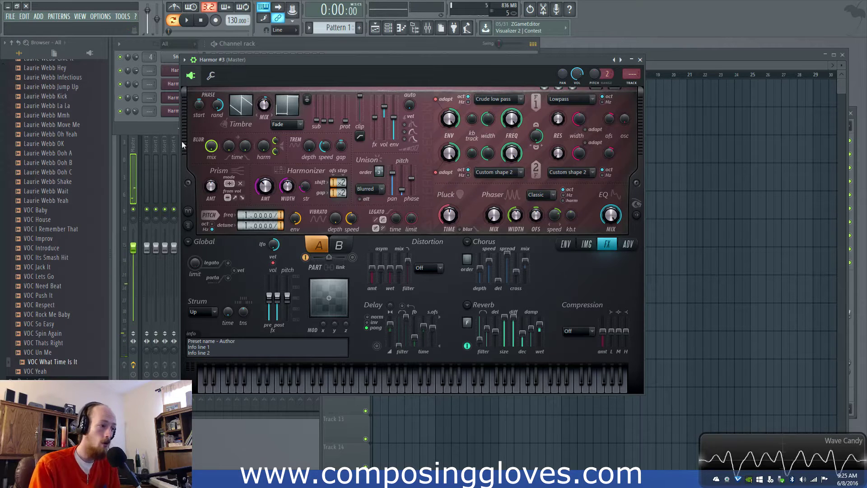
left_click(151, 125)
left_click(191, 112)
left_click_drag(394, 132, 407, 111)
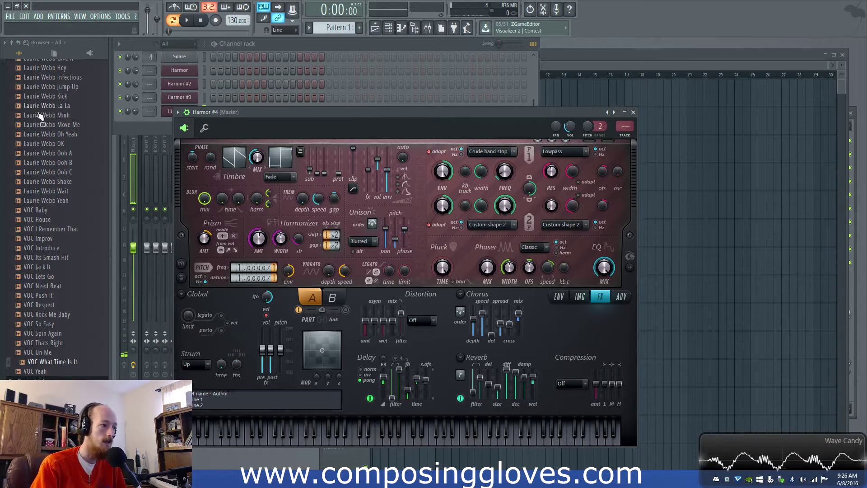
- Show the visual feedback display in Harmor #4 and set the Prism mode to +
left_click(147, 131)
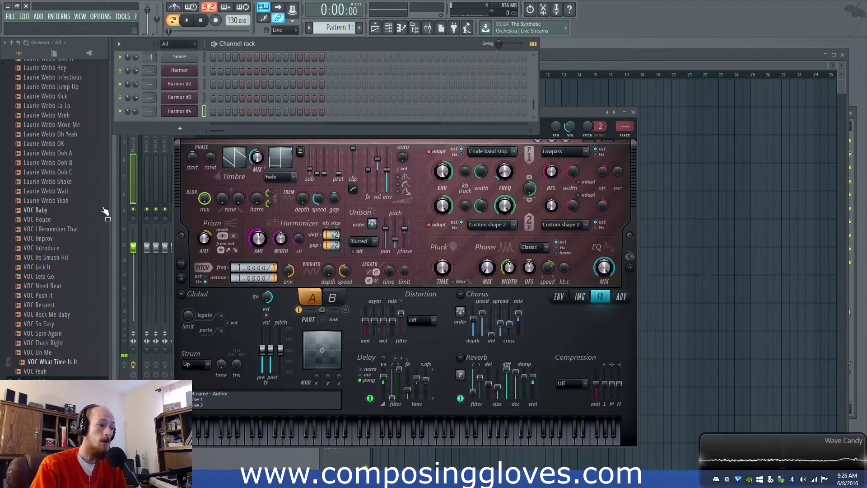
left_click(205, 242)
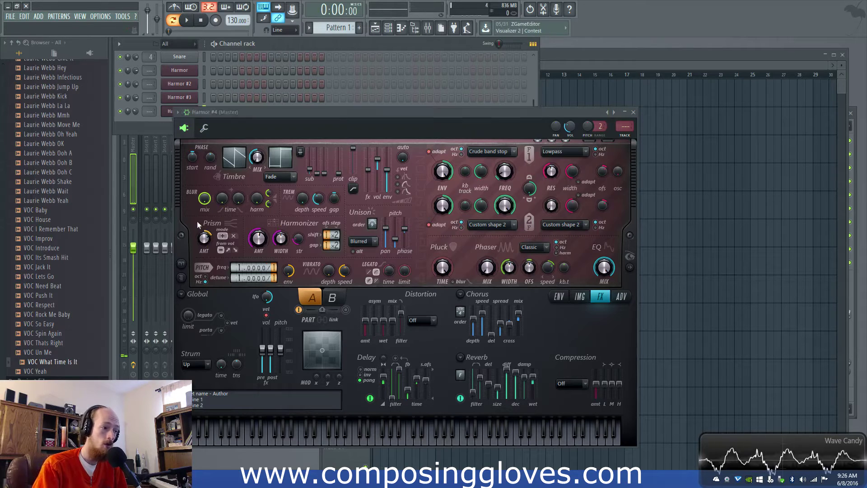
left_click(630, 267)
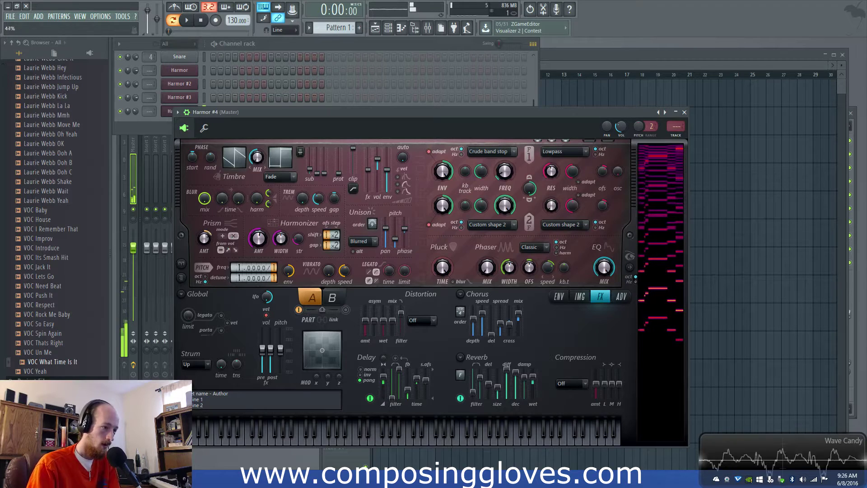
left_click(223, 236)
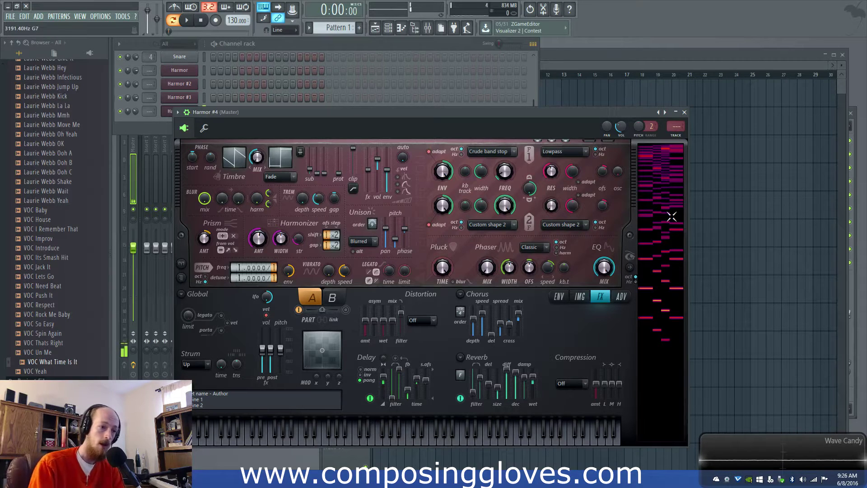
- Open the first Harmor instance and display its effects page
left_click(156, 123)
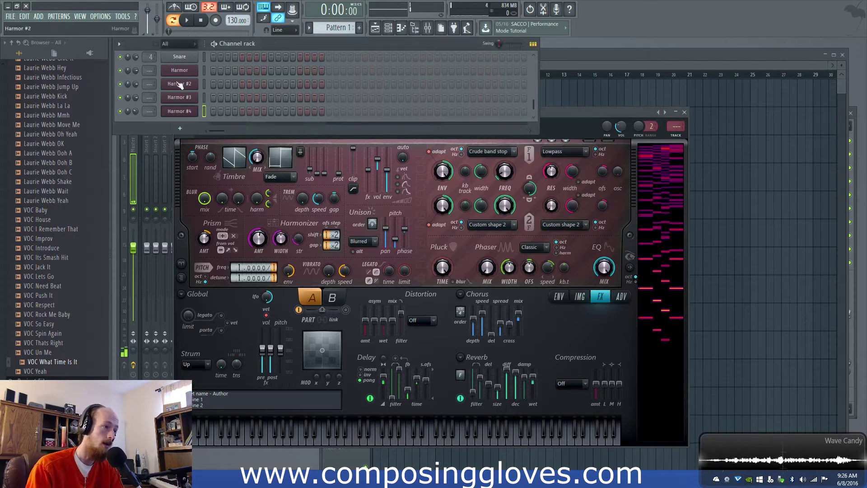
left_click(179, 84)
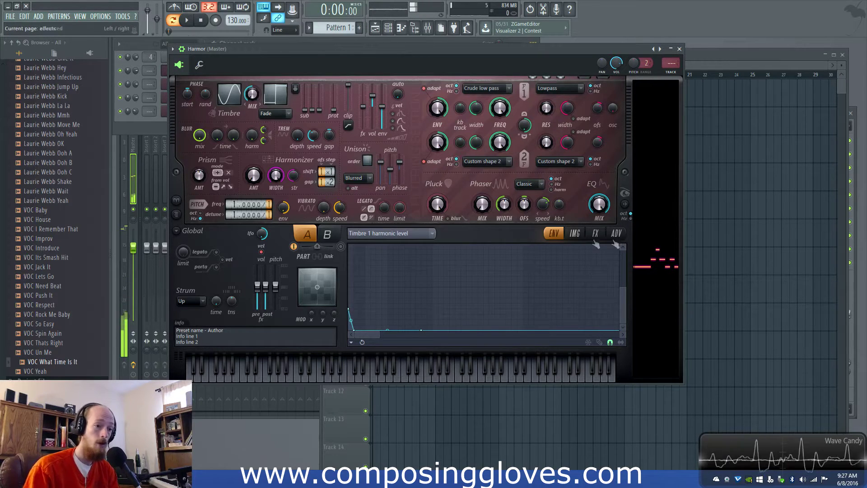
left_click(574, 233)
left_click(595, 234)
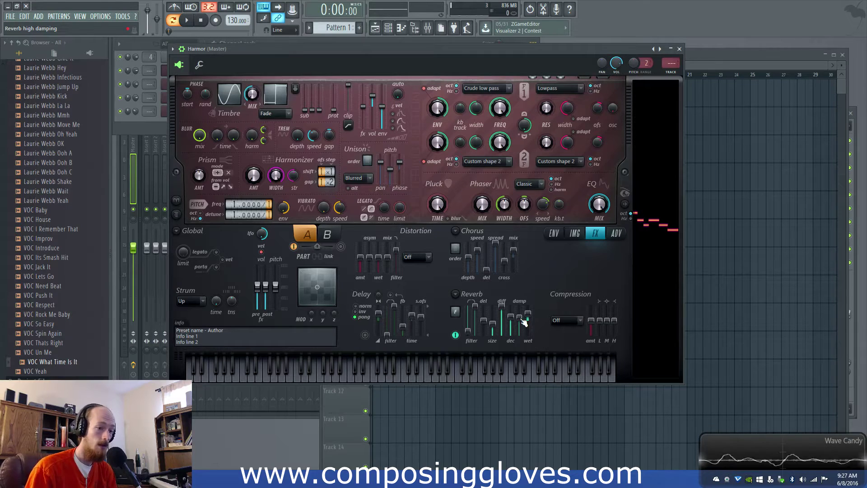
- Try a higher reverb high damping in the first Harmor instance and lower it back
left_click_drag(525, 321, 518, 299)
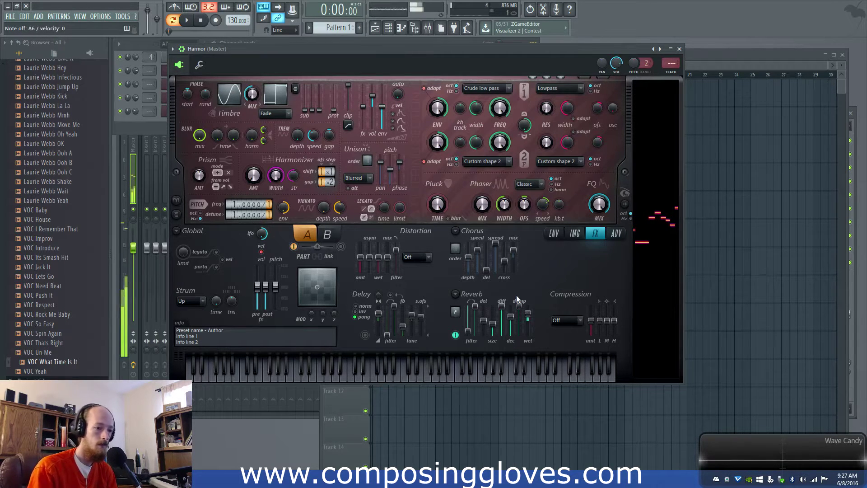
left_click_drag(520, 307, 522, 322)
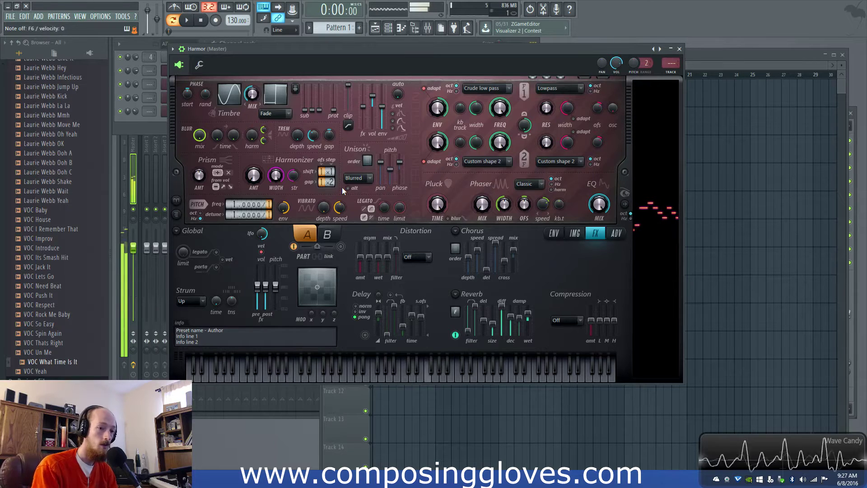
- Open Harmor #2 in a clear position, show its visual feedback display and bring up its image page
left_click(142, 123)
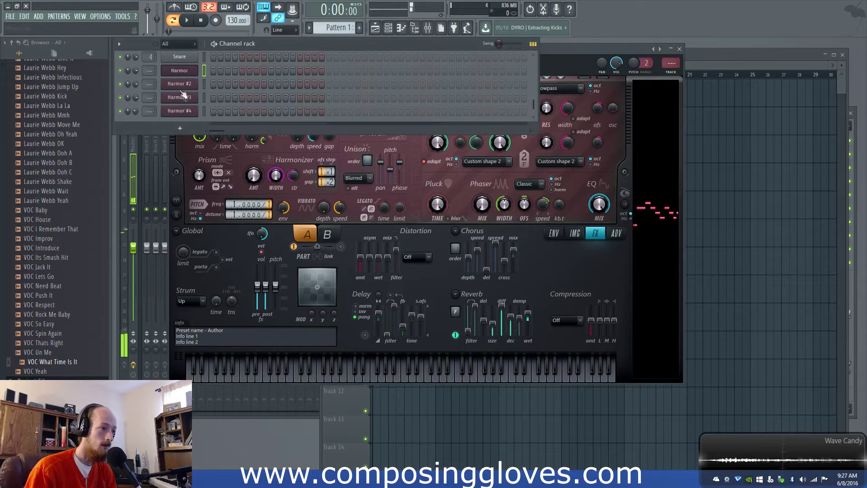
left_click(183, 86)
left_click_drag(344, 75, 367, 57)
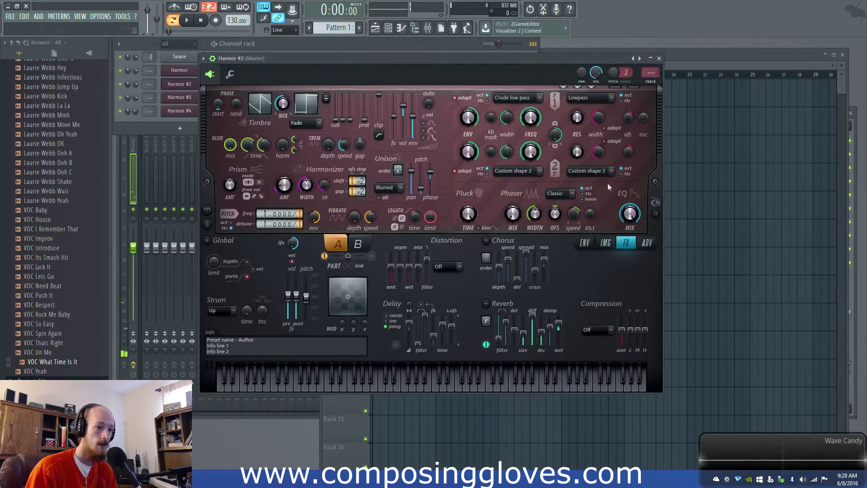
left_click(657, 214)
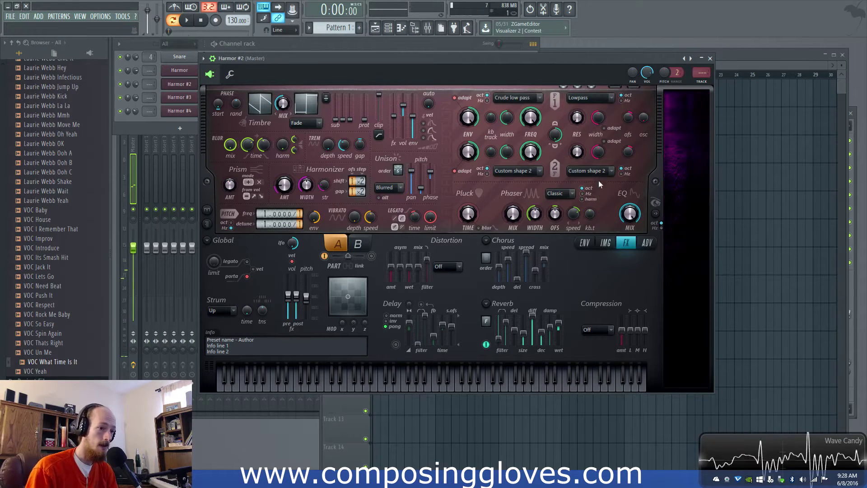
left_click(605, 243)
left_click(647, 243)
left_click(605, 243)
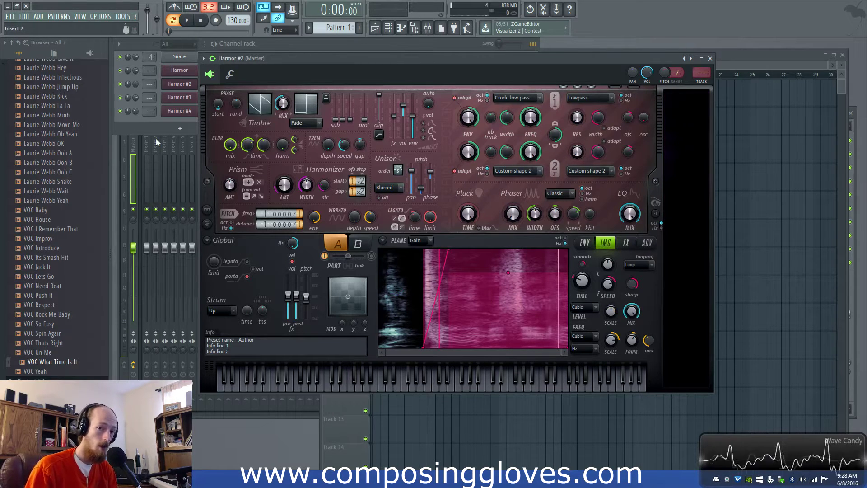
- Audition the VOC What Time Is It sample from the browser and return to the Harmor #2 image page
left_click(141, 124)
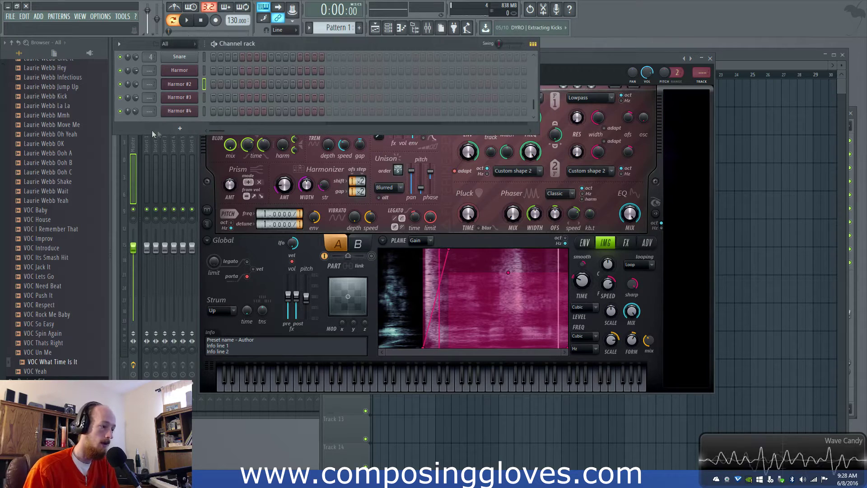
left_click(51, 362)
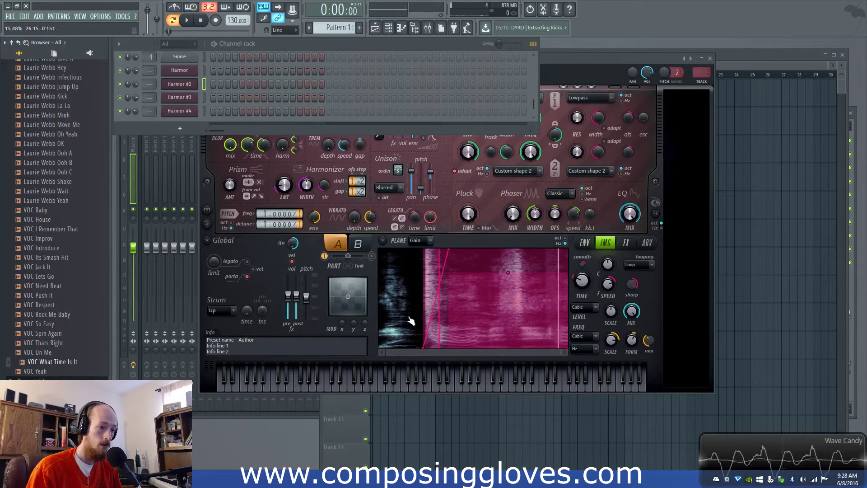
left_click(509, 292)
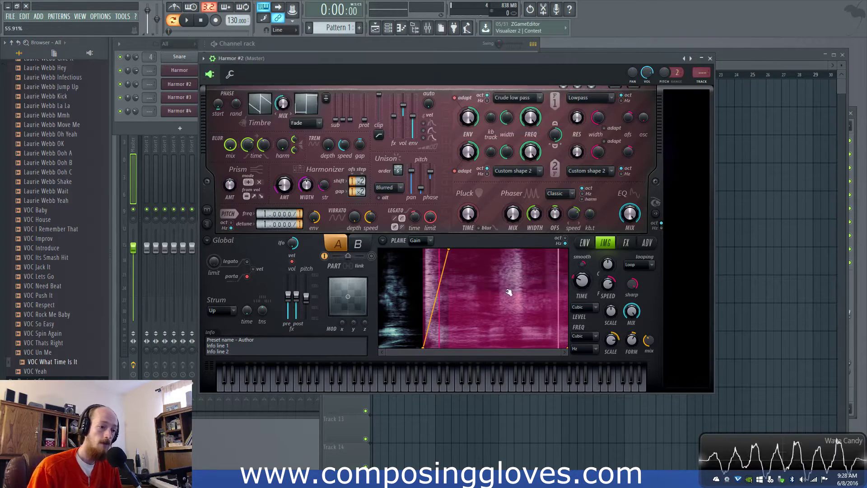
- Move the upper handle of the slanted line further along the image and adjust the image sharpening
mouse_move(452, 251)
left_mouse_down()
mouse_move(425, 251)
mouse_move(478, 253)
mouse_move(462, 250)
left_mouse_up()
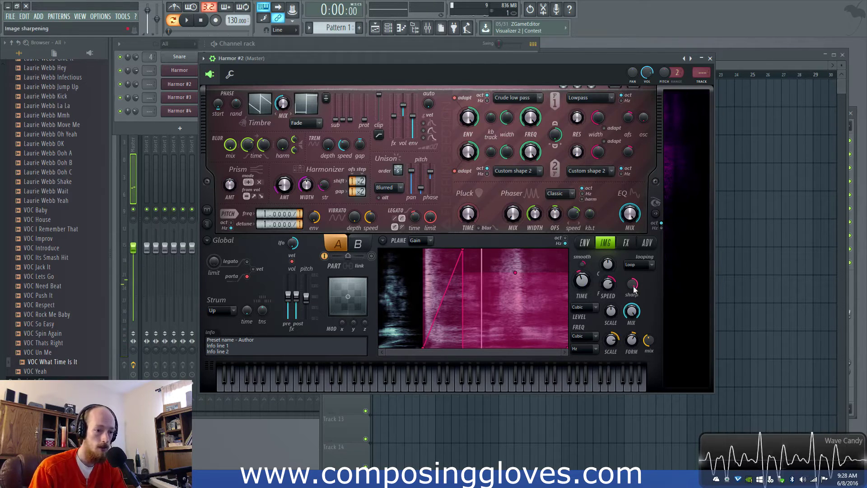
left_click_drag(636, 288, 637, 284)
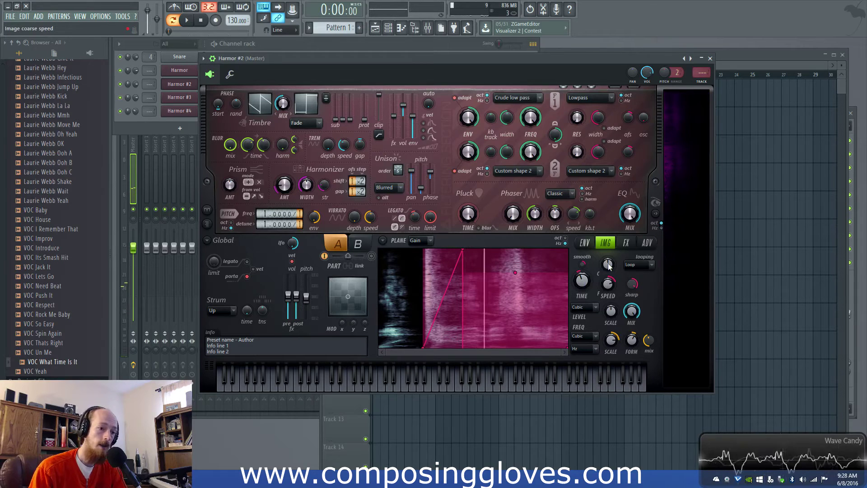
- Try faster and slower image coarse speeds in Harmor #2 and return to the original speed
left_click_drag(608, 266, 608, 255)
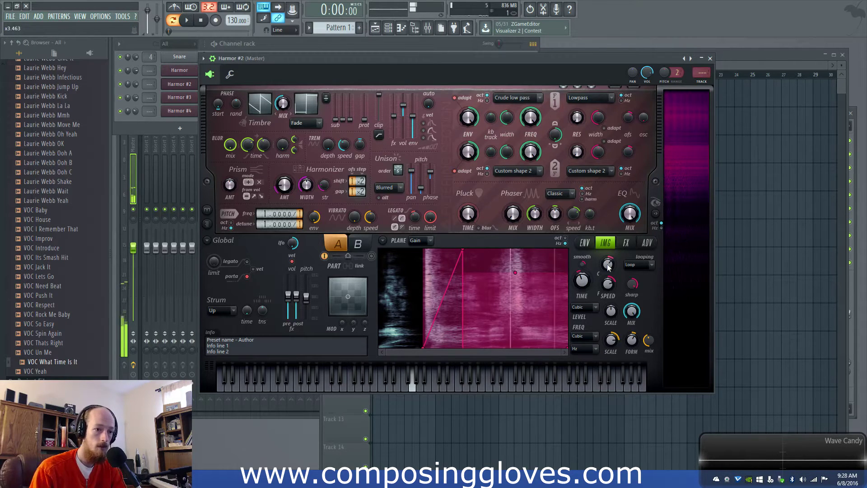
left_click_drag(607, 267, 608, 278)
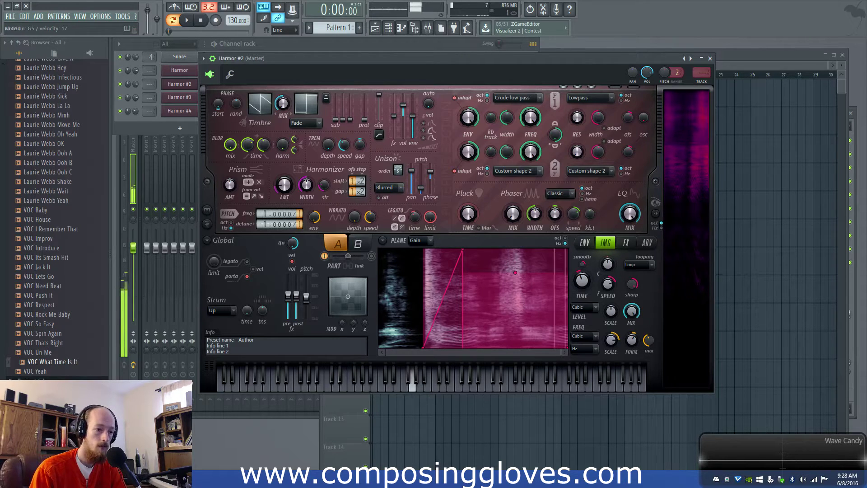
left_click_drag(608, 265, 608, 277)
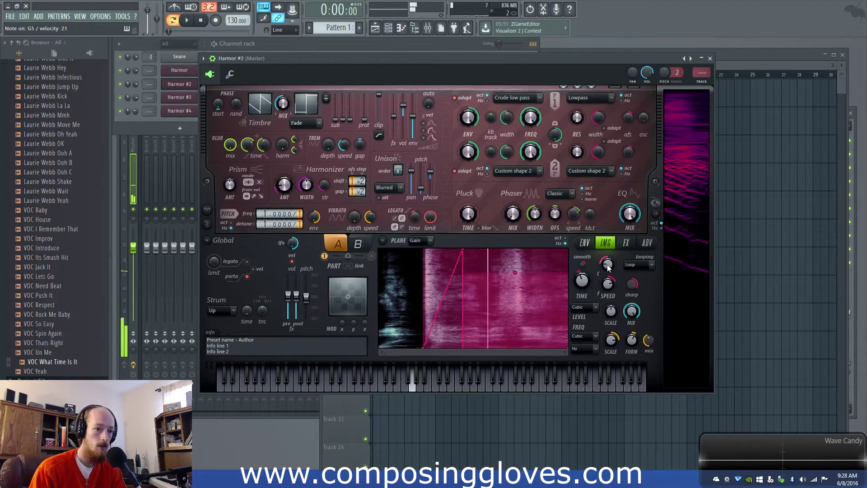
left_click_drag(607, 265, 608, 255)
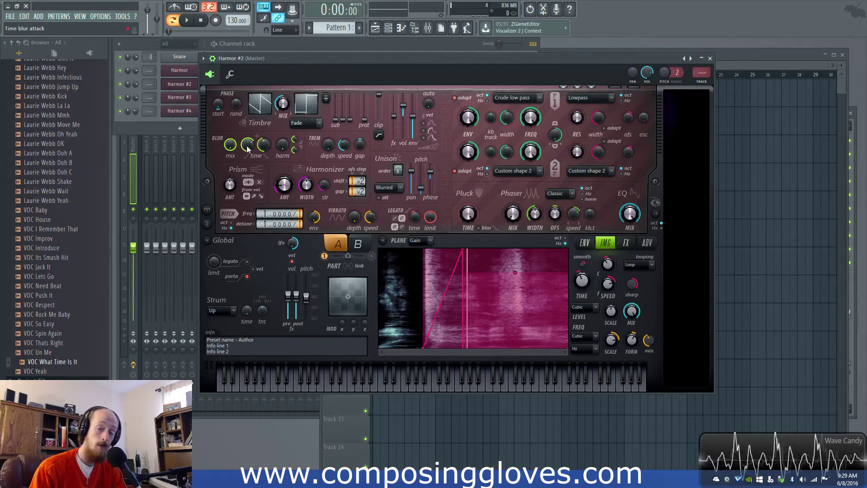
- Lower the time blur attack in Harmor #2
left_click_drag(249, 147, 249, 180)
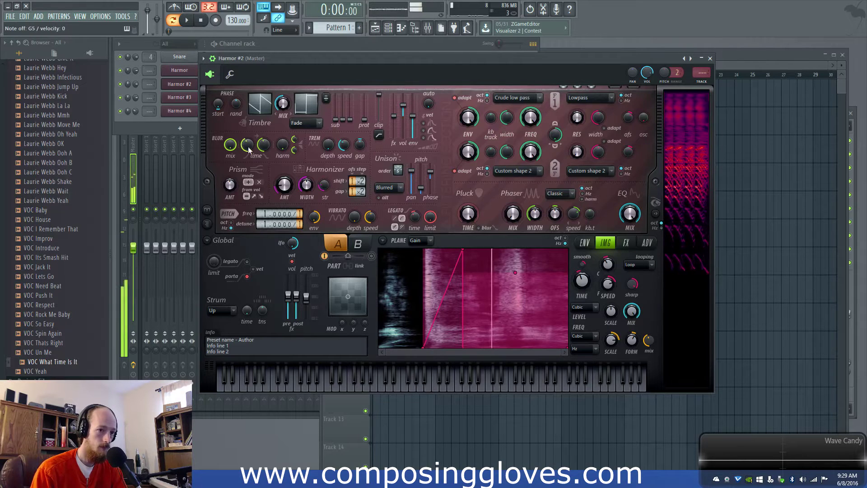
- Examine Harmor #2's effects, advanced, image and volume envelope pages, plus its legato time control
left_click(626, 243)
left_click(647, 243)
left_click(608, 244)
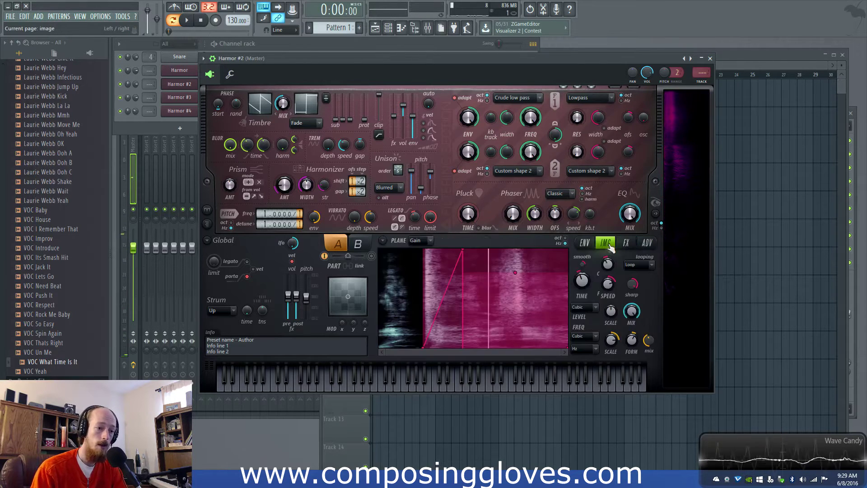
left_click(585, 243)
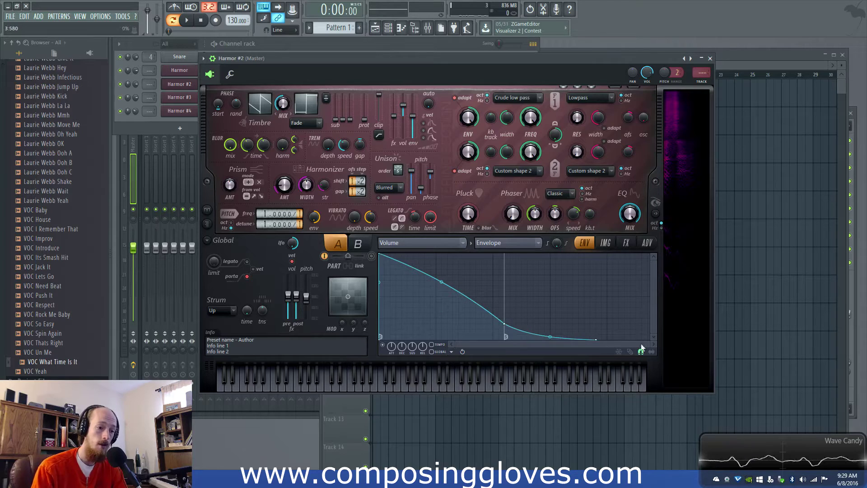
left_click(606, 243)
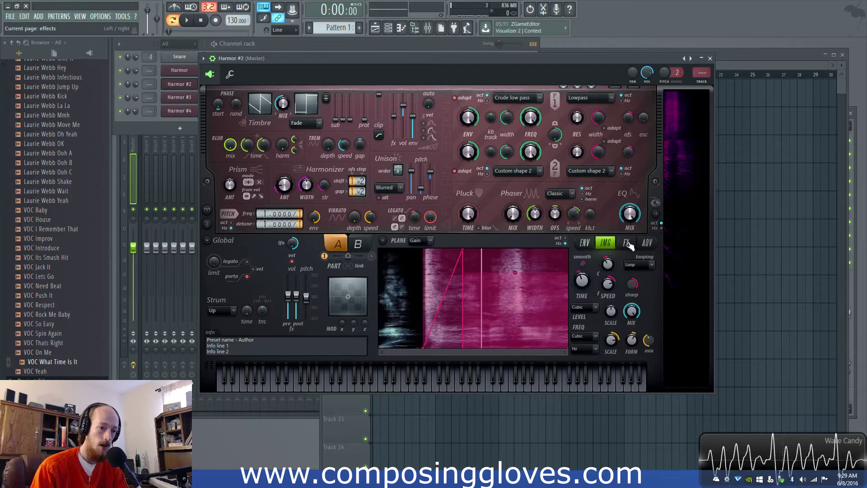
left_click(626, 243)
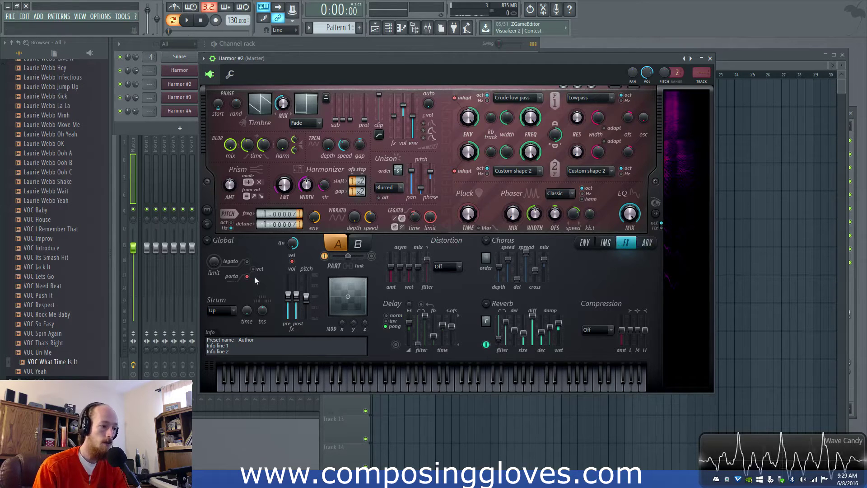
left_click(414, 217)
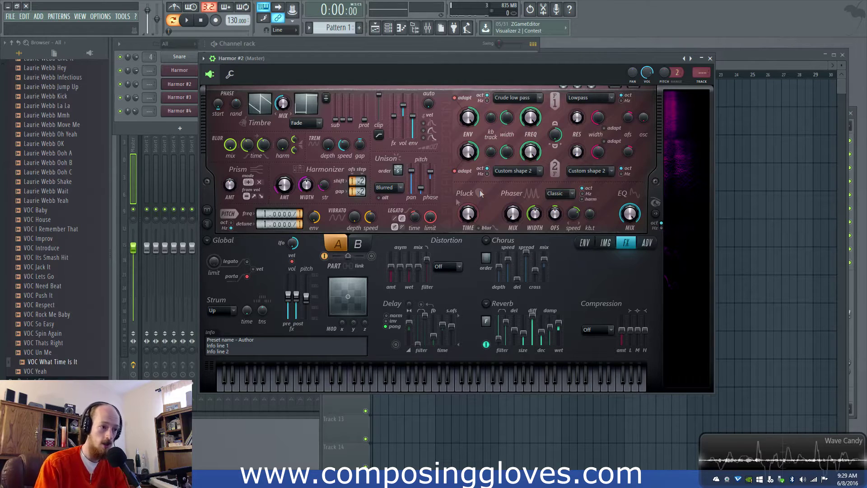
- Set Harmor #2's unison type to Random
left_click(390, 186)
left_click(388, 224)
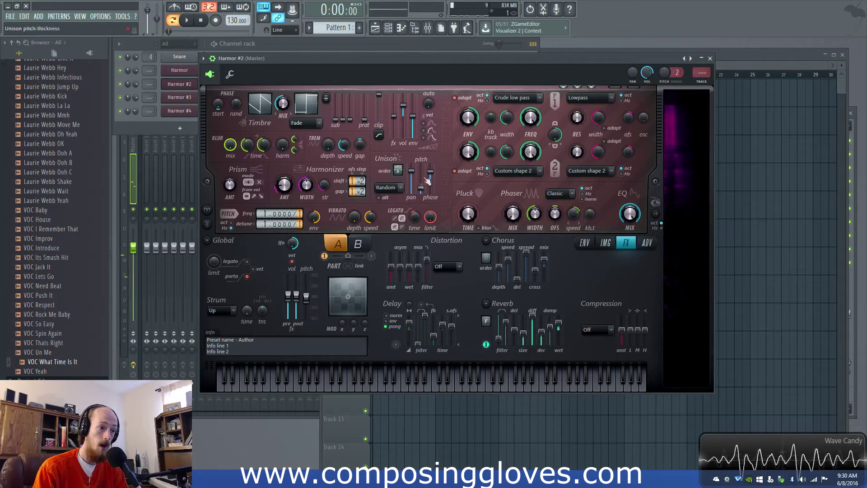
- Examine Harmor #2's image, effects and volume envelope pages and its list of articulators
left_click(606, 243)
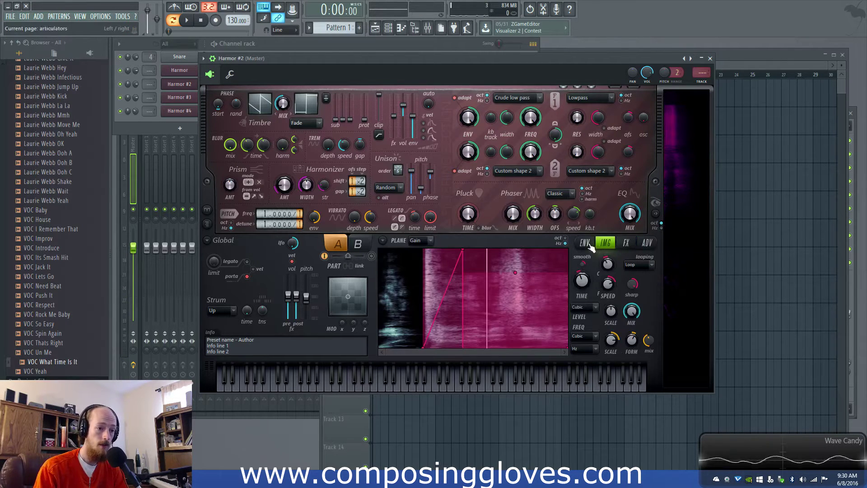
left_click(626, 242)
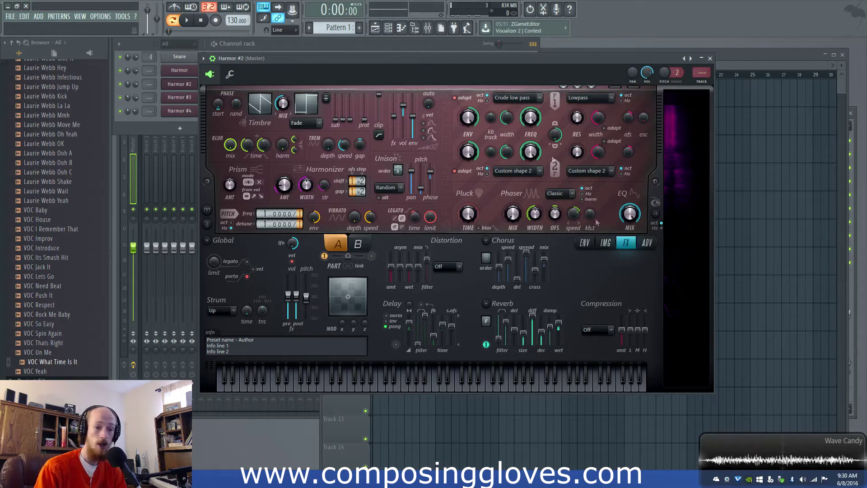
left_click(606, 242)
left_click(626, 242)
left_click(585, 243)
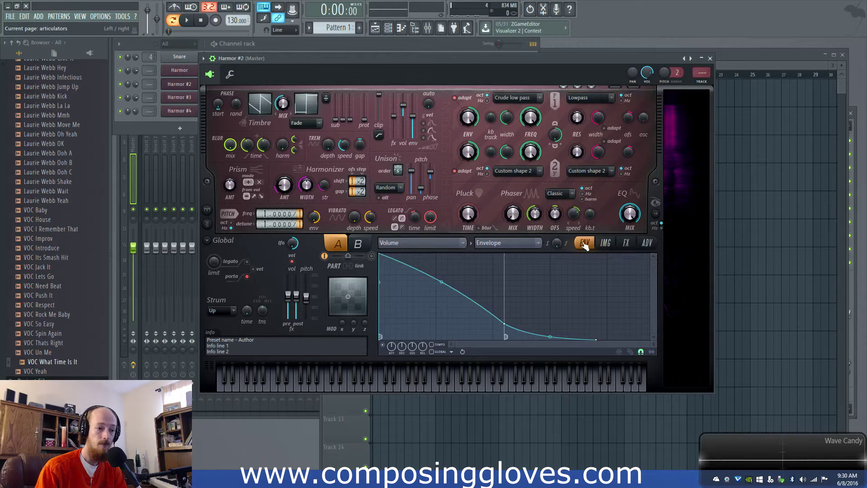
left_click(432, 242)
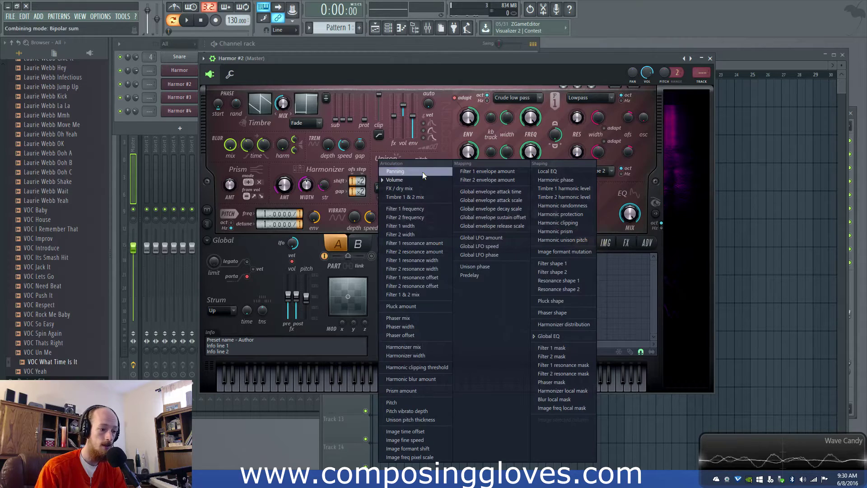
left_click(659, 312)
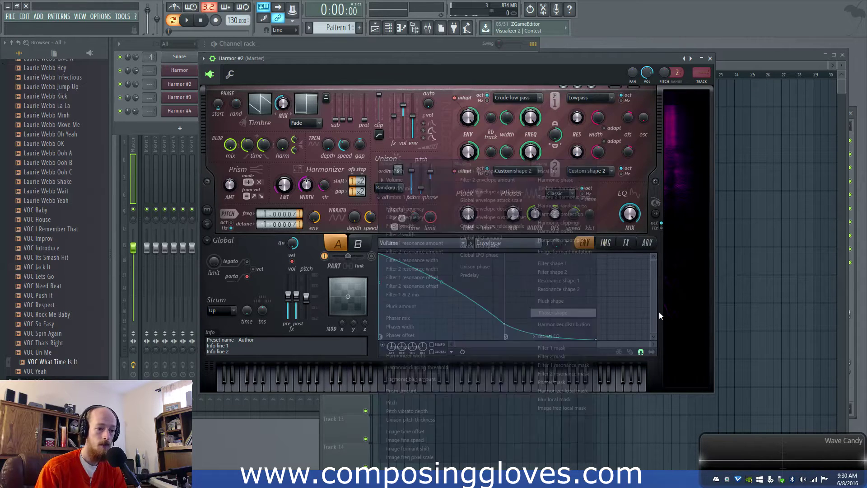
- Shift the low point of Harmor #2's global EQ curve to a lower frequency and compare the EQ mix turned down against 100%
left_click(634, 194)
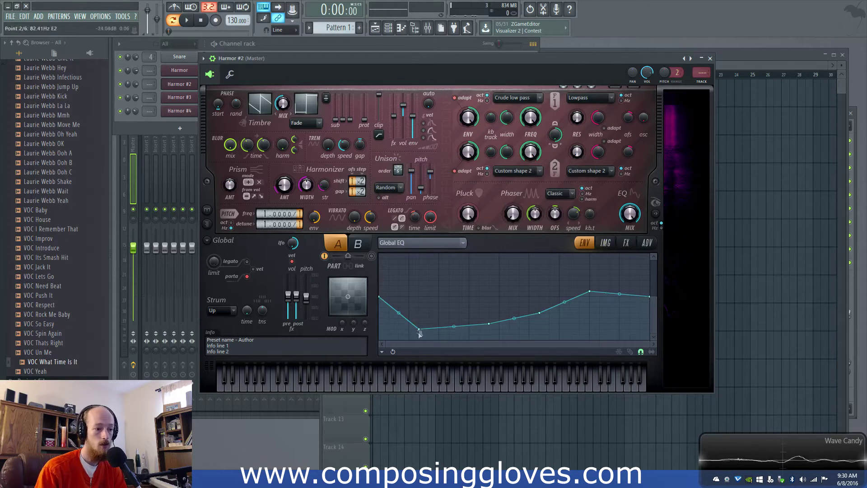
mouse_move(423, 331)
left_mouse_down()
mouse_move(434, 300)
mouse_move(408, 329)
left_mouse_up()
left_click_drag(629, 214, 629, 221)
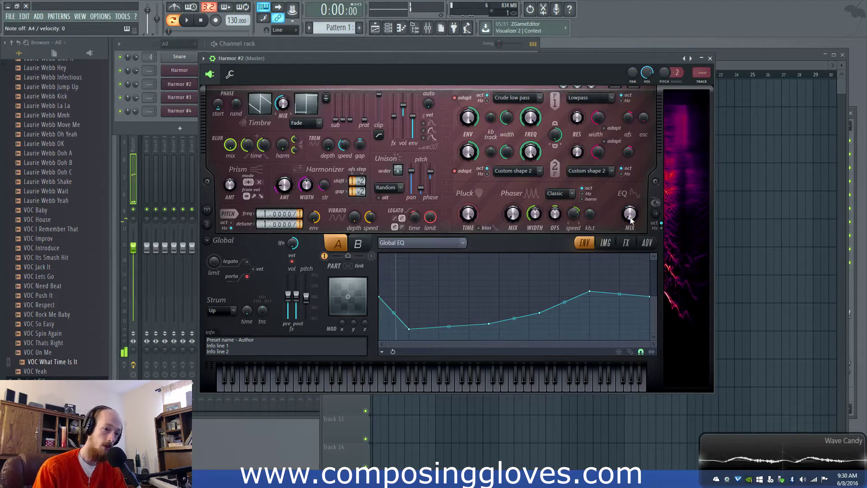
left_click_drag(631, 220, 630, 180)
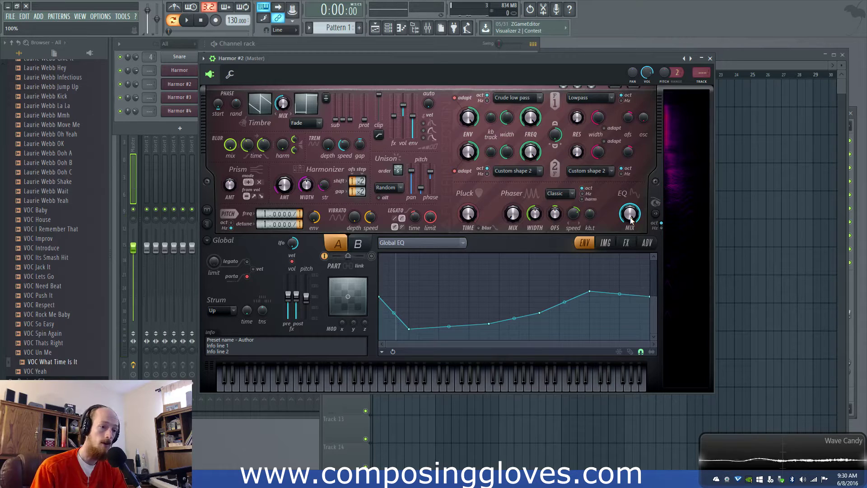
- Open Harmor #3 and examine its volume envelope, global EQ, advanced and effects pages
left_click(161, 123)
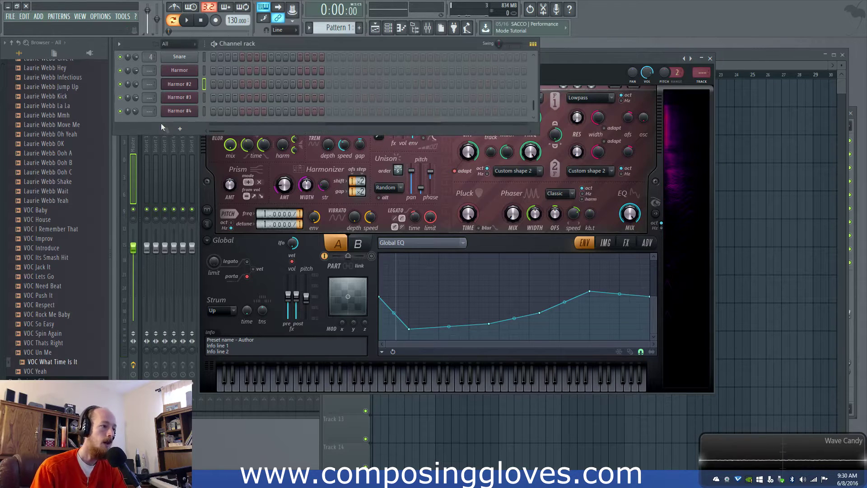
left_click(178, 98)
left_click_drag(362, 60, 386, 55)
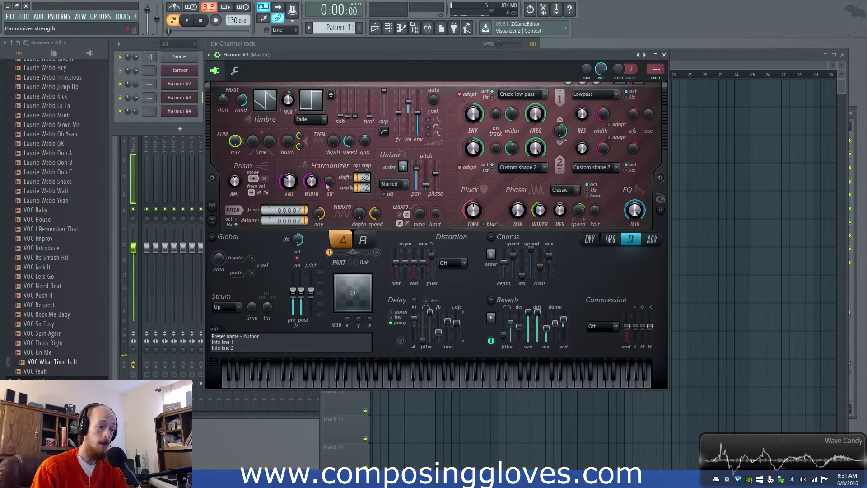
left_click(589, 239)
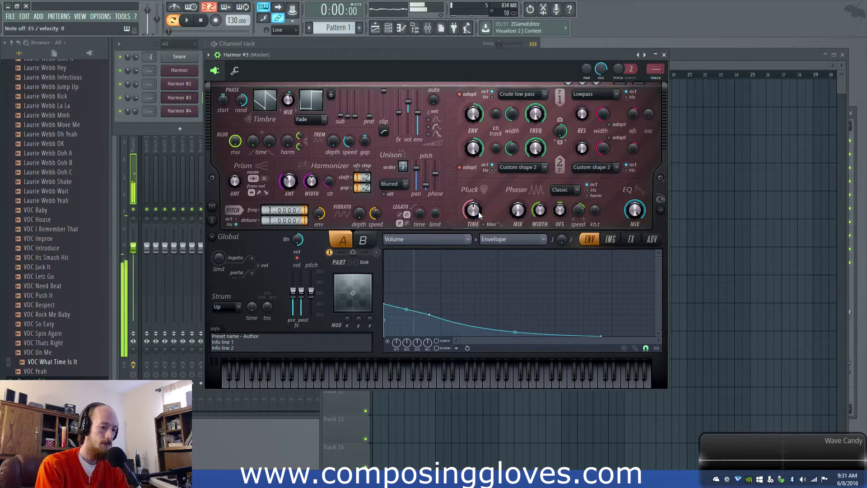
left_click(660, 199)
left_click(639, 208)
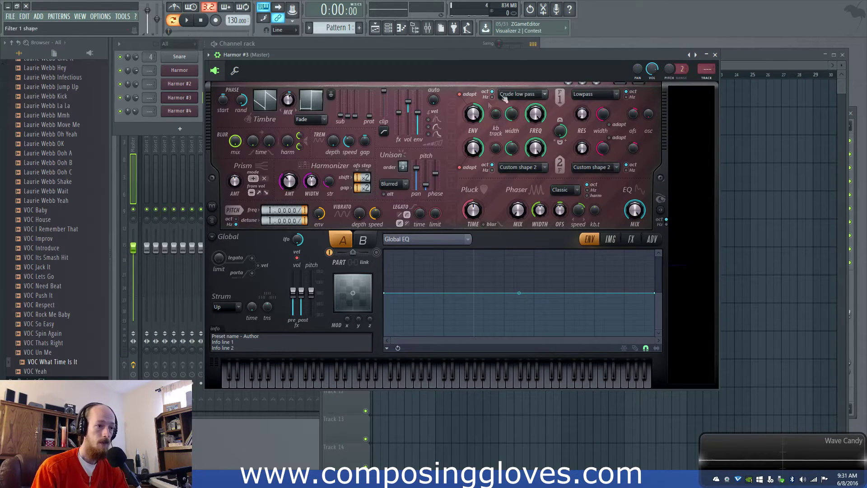
left_click(470, 240)
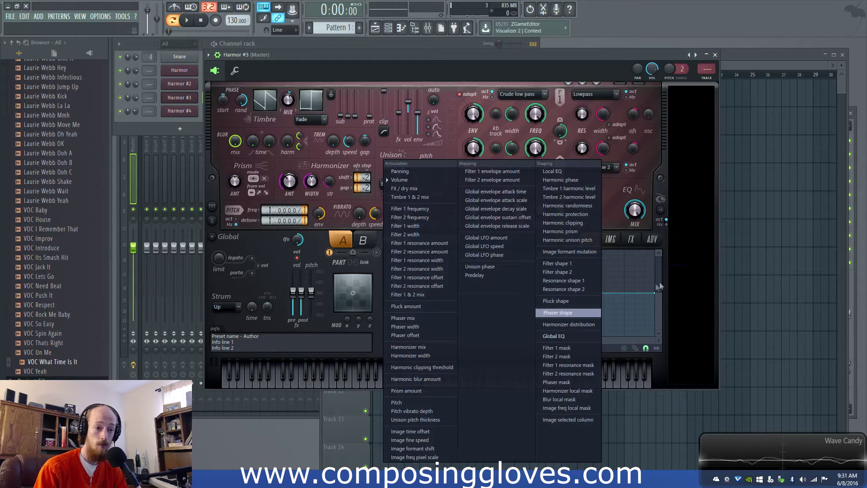
left_click(671, 285)
left_click(652, 239)
left_click(631, 239)
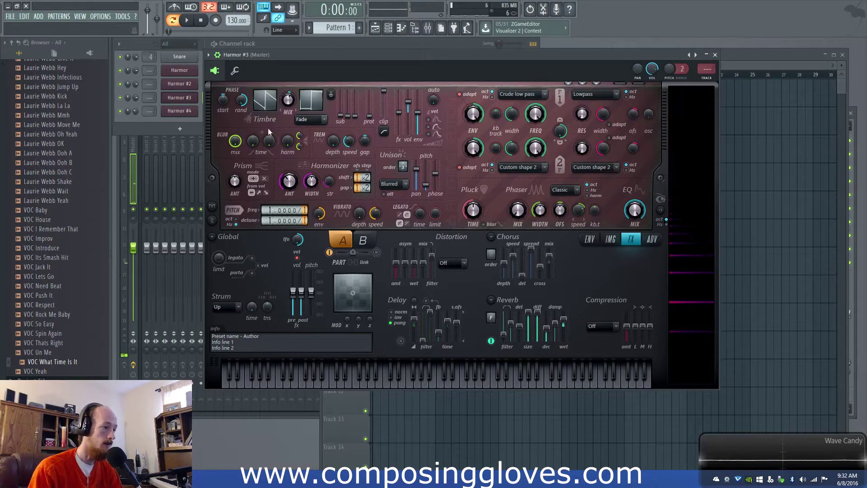
- Open Harmor #4 and switch its prism mode to the plus option
left_click(180, 111)
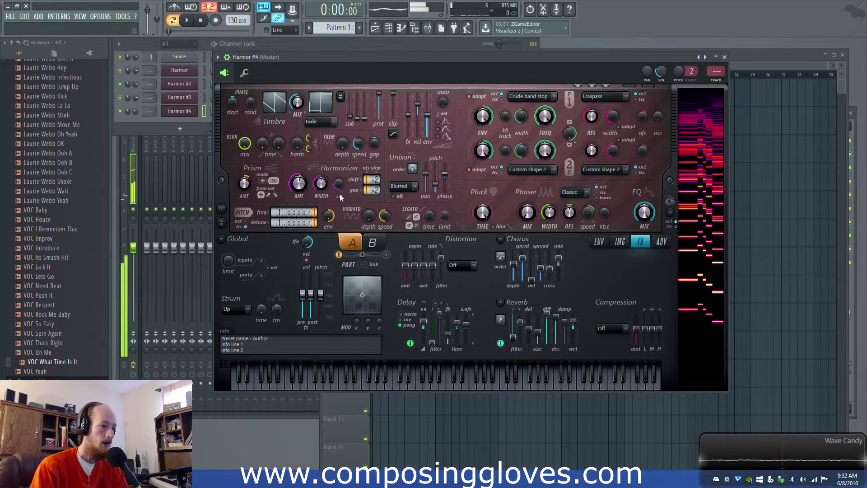
left_click(260, 182)
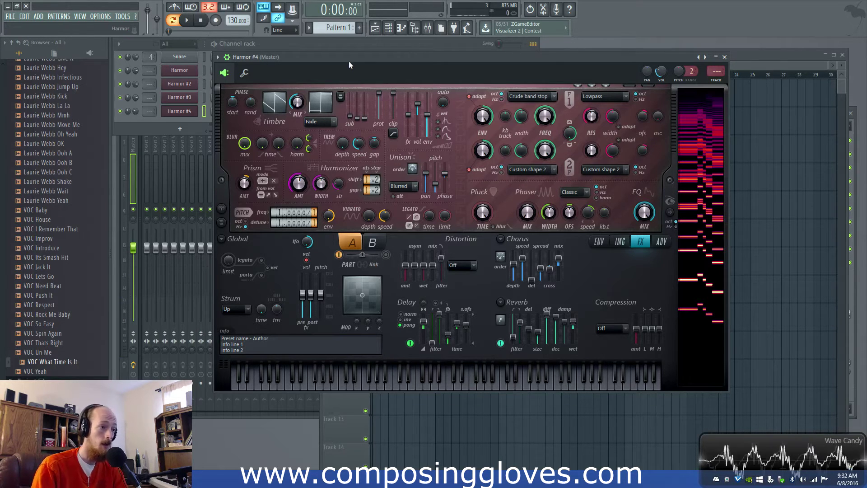
left_click_drag(350, 62, 341, 79)
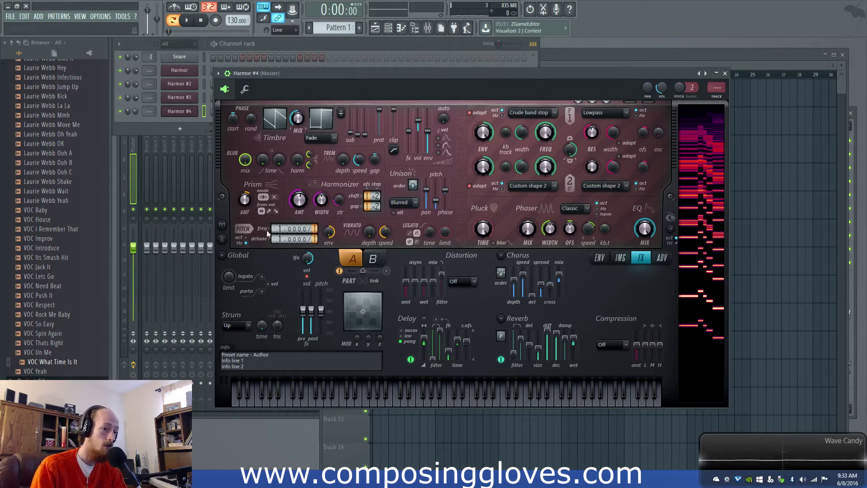
- Draw consecutive two-bar notes C5, C4, C6, G5 and E5 in Harmor #4's piano roll, starting at bar 1
right_click(198, 117)
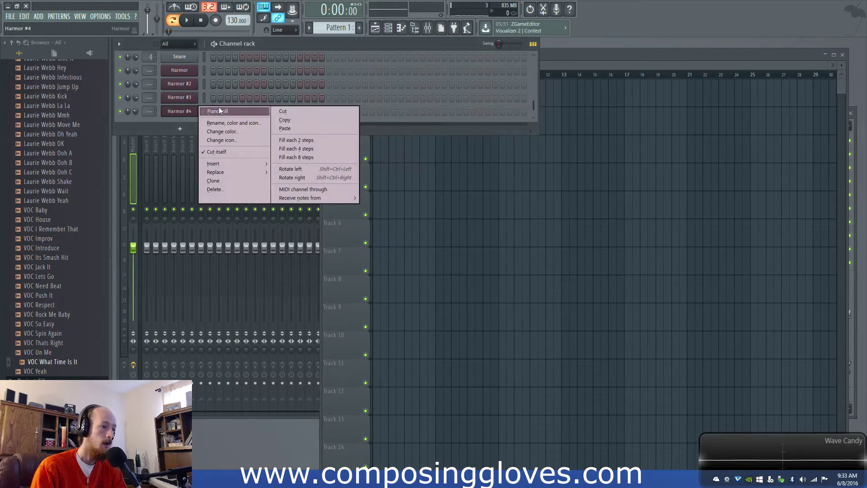
left_click(219, 110)
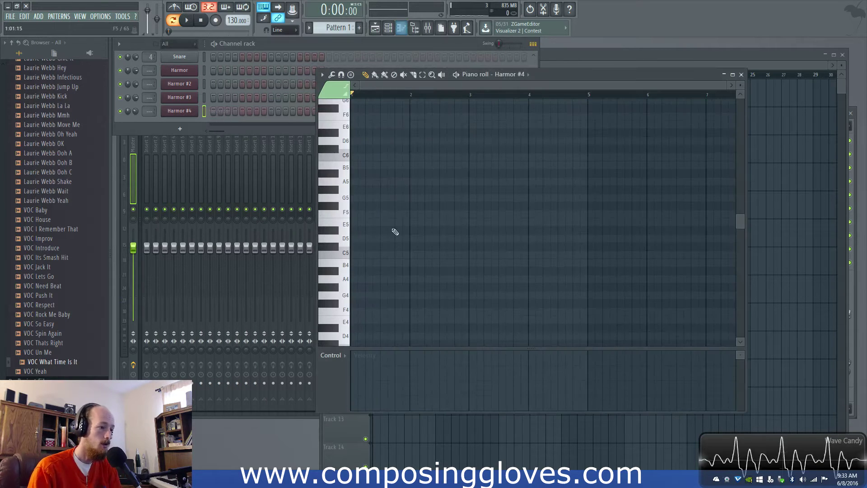
left_click(357, 253)
scroll(539, 277, "down", 5)
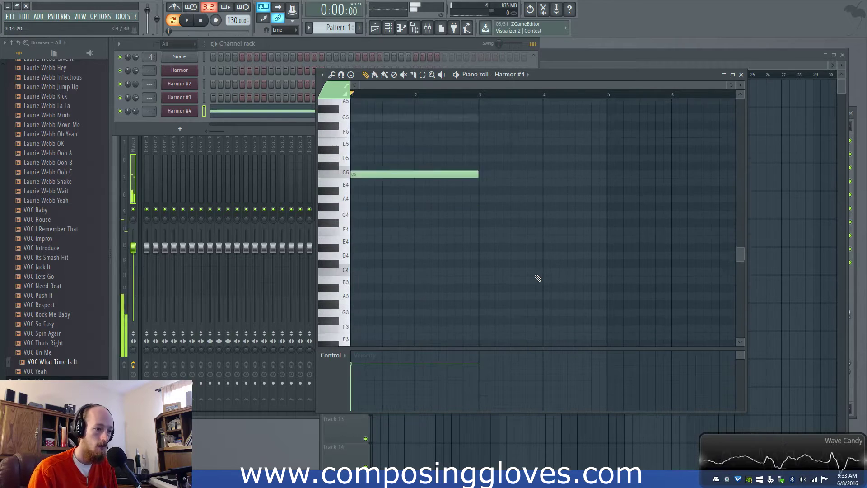
left_click(480, 205)
scroll(521, 197, "up", 4)
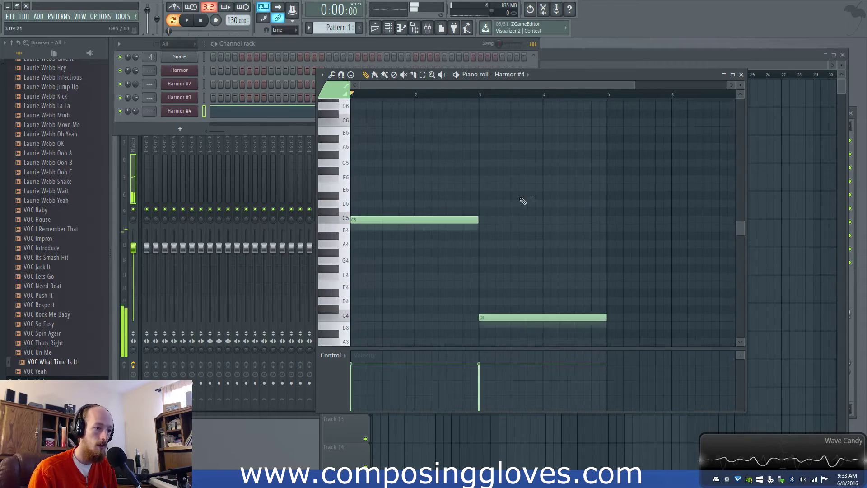
left_click(625, 131)
scroll(587, 167, "right", 3)
left_click(609, 183)
scroll(557, 184, "right", 3)
left_click(576, 192)
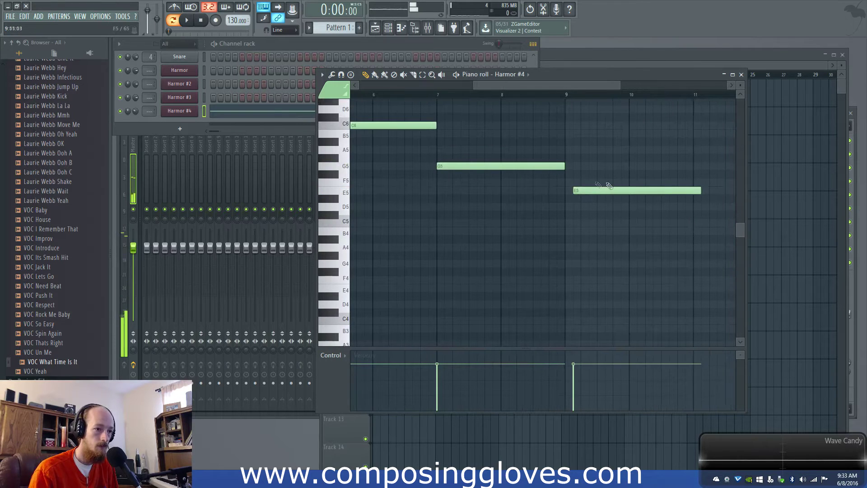
left_click_drag(585, 190, 581, 191)
- Place Pattern 1 at the start of playlist track 1 and switch playback to song mode
left_click(580, 59)
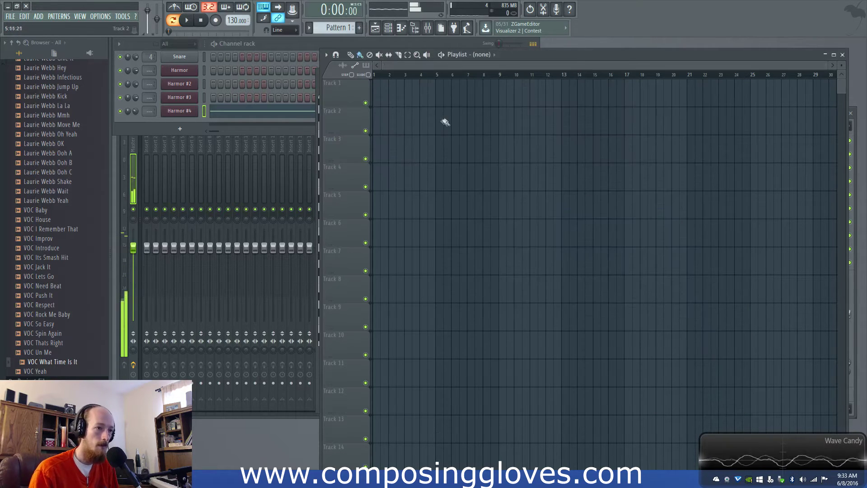
left_click(384, 96)
left_click_drag(419, 96, 409, 95)
key("l")
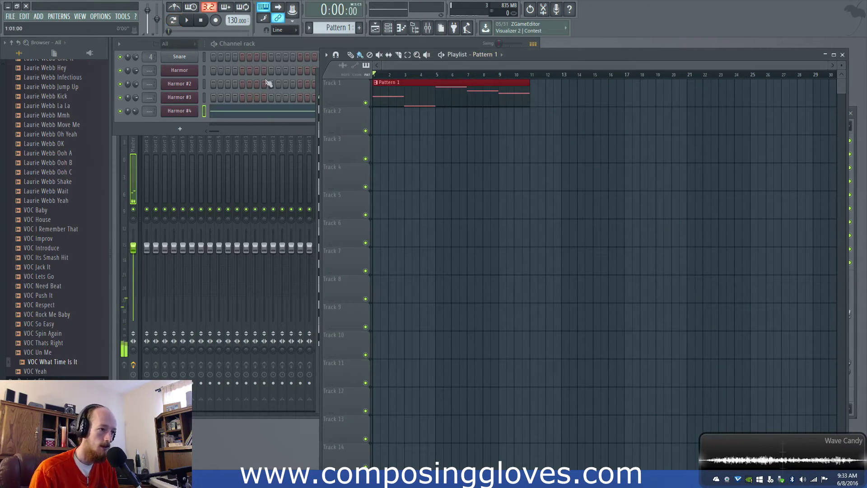
left_click(179, 111)
key("space")
right_click(545, 136)
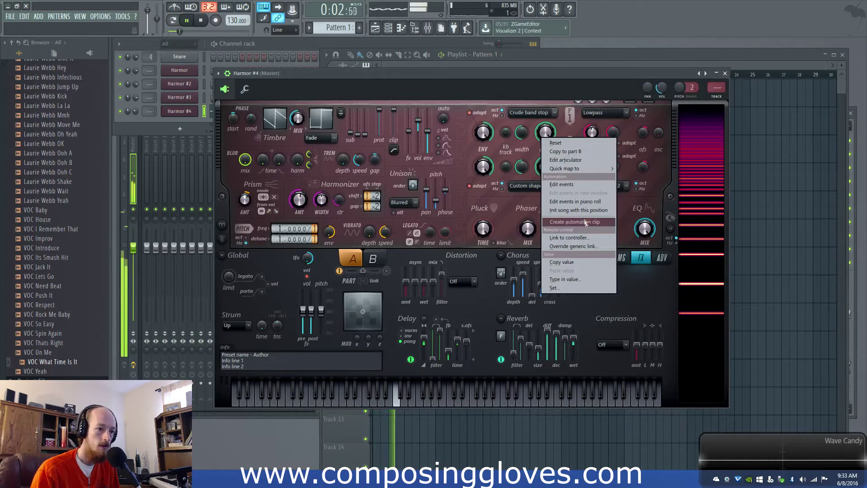
left_click(537, 118)
left_click(538, 113)
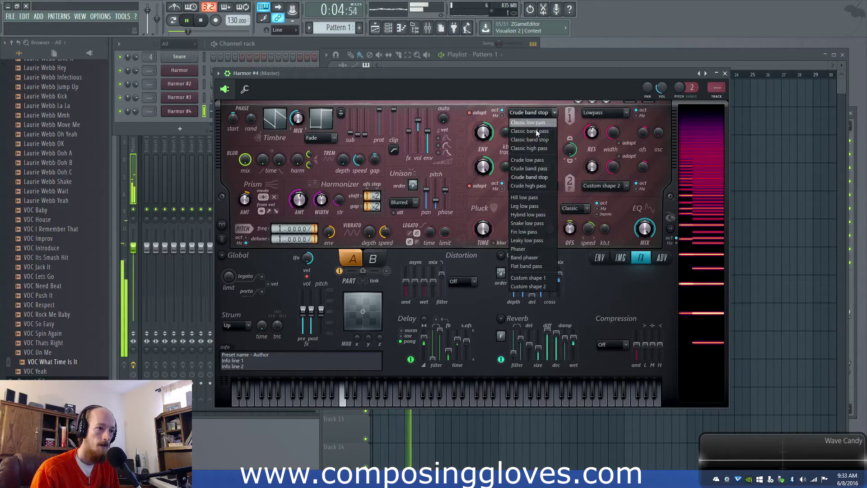
left_click(448, 82)
left_click_drag(448, 83, 447, 138)
- Lower the velocities of all five notes in Harmor #4's piano roll and stop playback
double_click(443, 90)
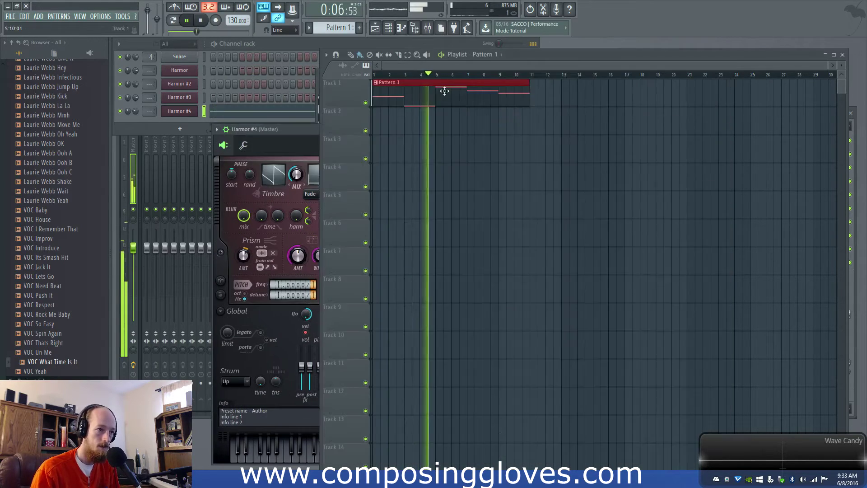
left_click_drag(363, 304, 677, 281)
scroll(375, 355, "down", 3)
mouse_move(354, 393)
left_mouse_down()
mouse_move(465, 407)
mouse_move(571, 397)
left_mouse_up()
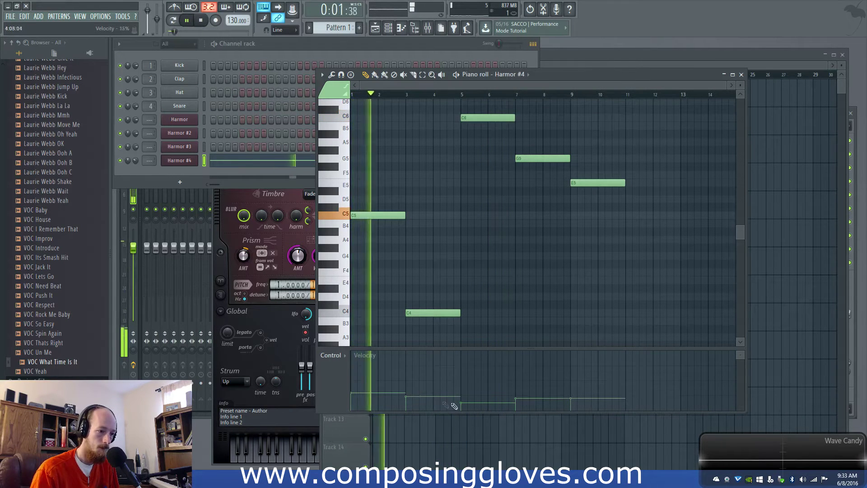
key("space")
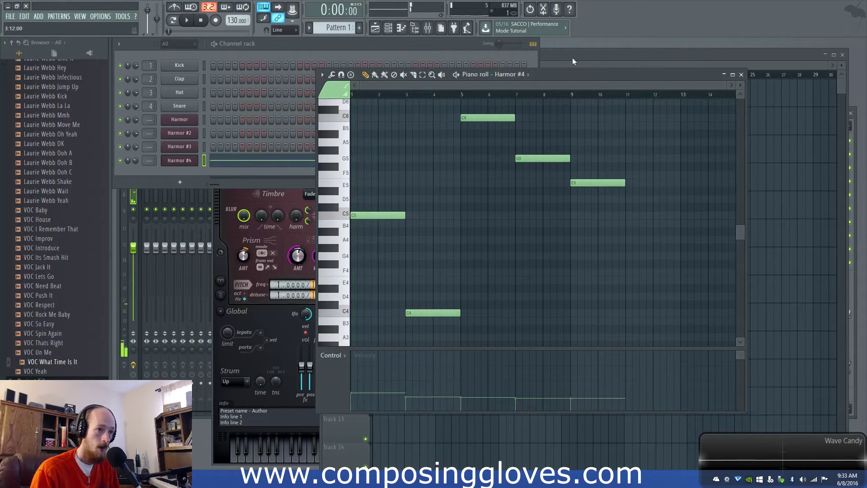
- Set Harmor #4's filter 1 shape to Crude high pass
left_click(573, 59)
left_click(185, 161)
left_click(185, 161)
right_click(544, 194)
left_click(536, 169)
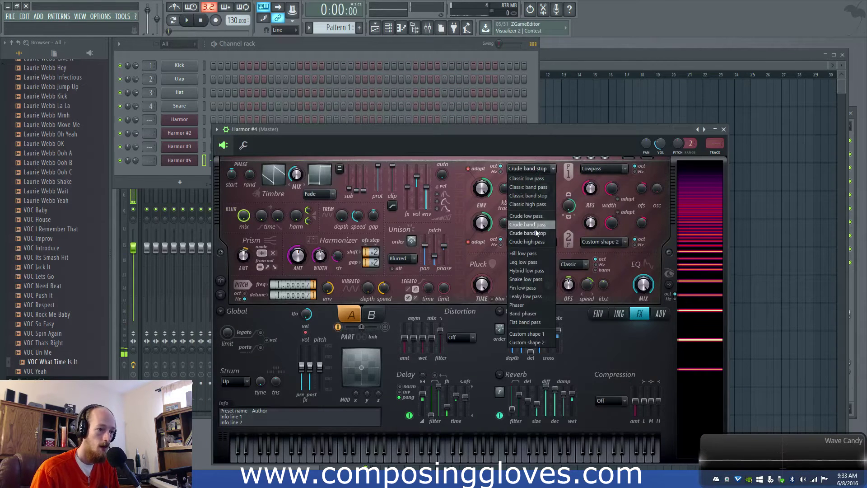
left_click(527, 242)
- Create an automation clip for Harmor #4's filter 1 frequency and lower its starting point
right_click(542, 186)
left_click(583, 266)
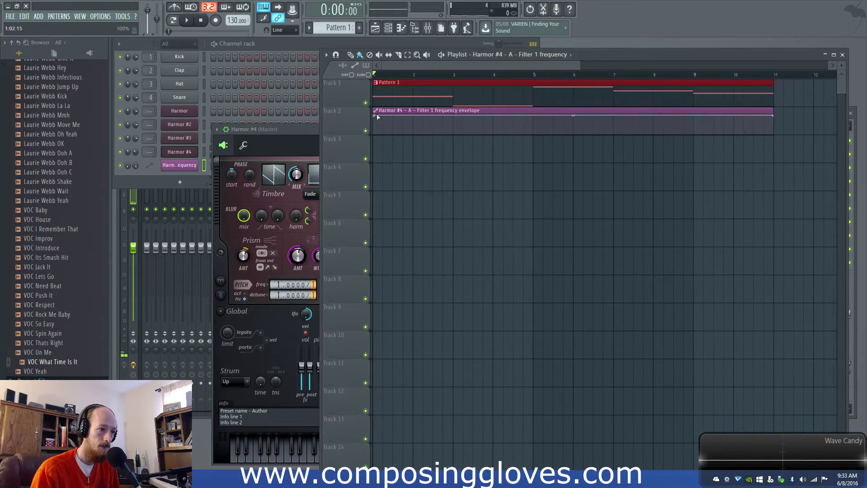
left_click_drag(374, 115, 374, 131)
- With the song playing, shape the filter 1 frequency automation with rising and falling points from just before bar 3 to bar 10
key("space")
right_click(444, 134)
right_click(455, 128)
right_click(485, 133)
right_click(486, 135)
right_click(485, 134)
right_click(505, 128)
right_click(514, 116)
right_click(543, 133)
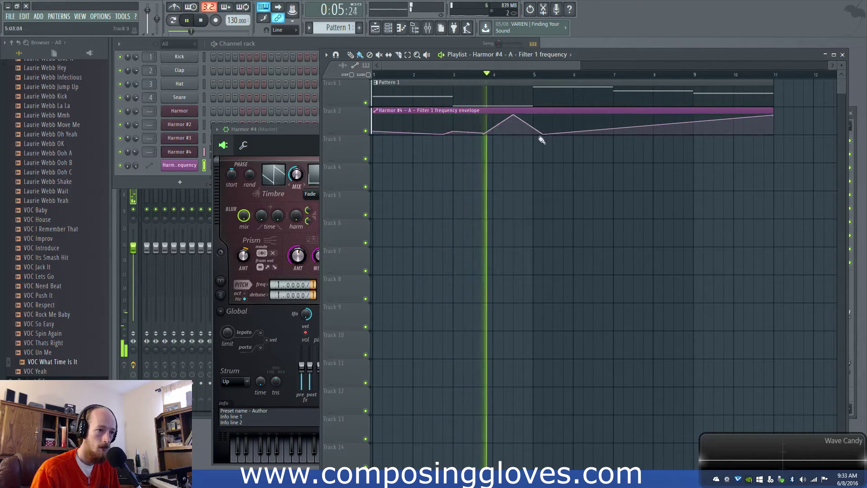
right_click(565, 131)
right_click(593, 131)
right_click(595, 124)
right_click(614, 129)
right_click(624, 118)
right_click(664, 130)
right_click(684, 122)
right_click(694, 134)
right_click(743, 127)
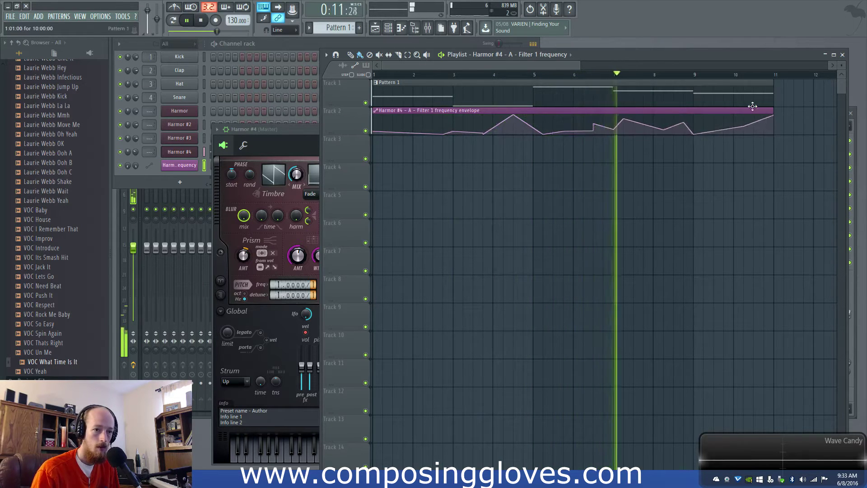
scroll(756, 108, "down", 1)
left_click(712, 110)
right_click(725, 113)
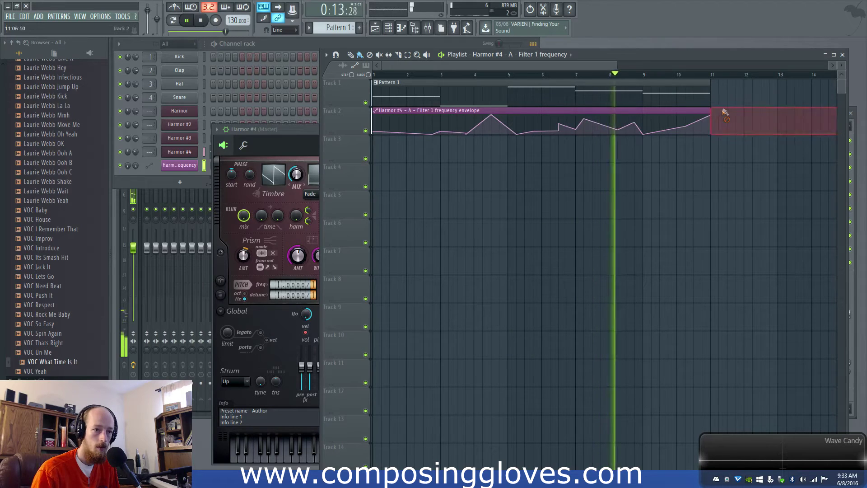
- Extend the filter 1 frequency automation clip beyond bar 14, reopen Harmor #4 and stop playback
left_click_drag(712, 111, 838, 116)
left_click(182, 154)
left_click(182, 153)
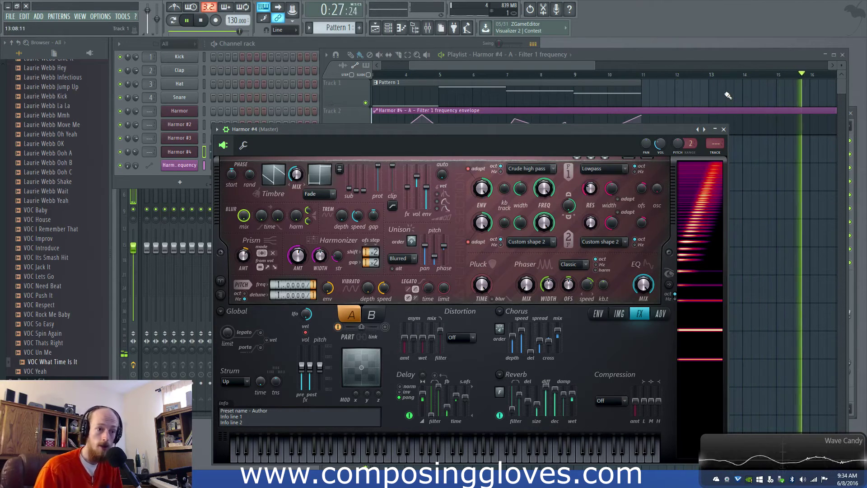
key("space")
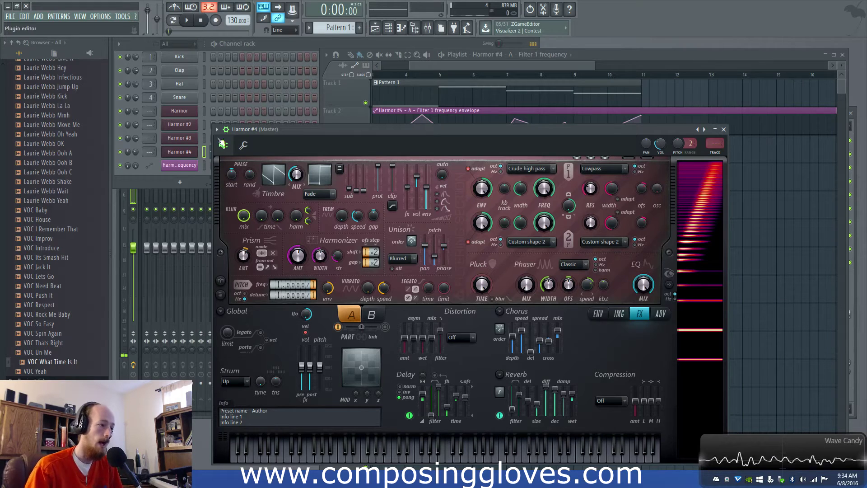
- Audition the Harmor #2 and Harmor #3 patches for comparison and return to Harmor #4
left_click(197, 140)
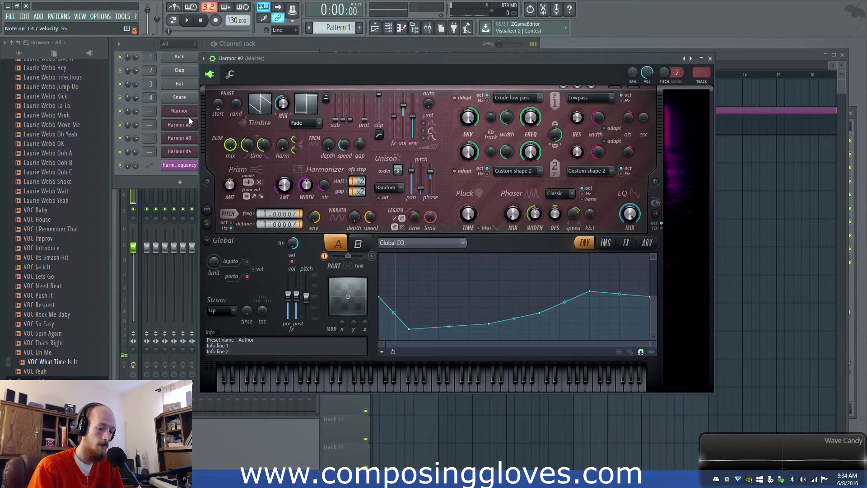
left_click(188, 139)
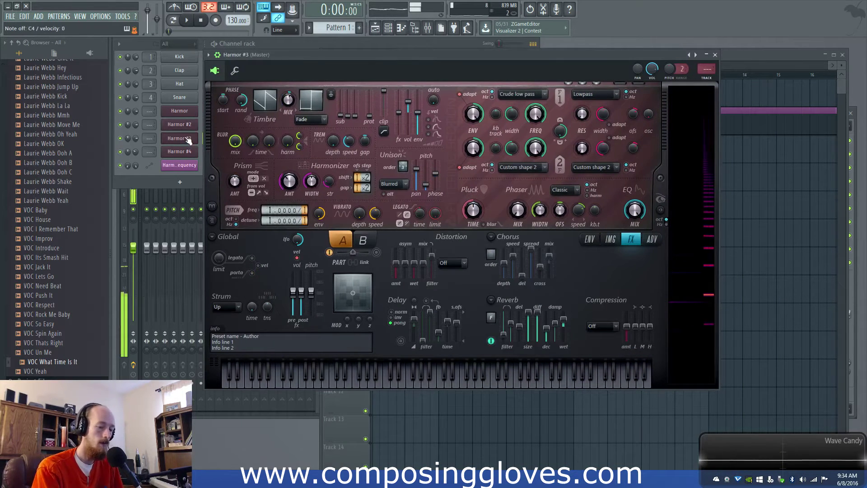
left_click(189, 154)
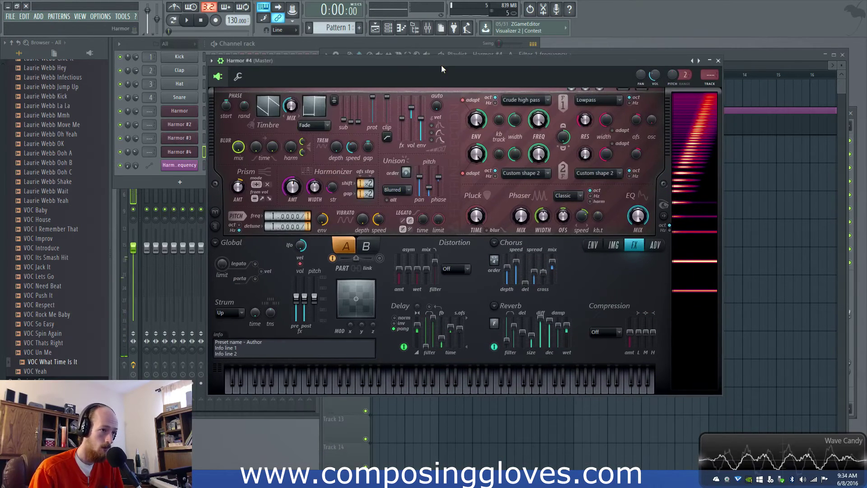
left_click_drag(442, 69, 416, 97)
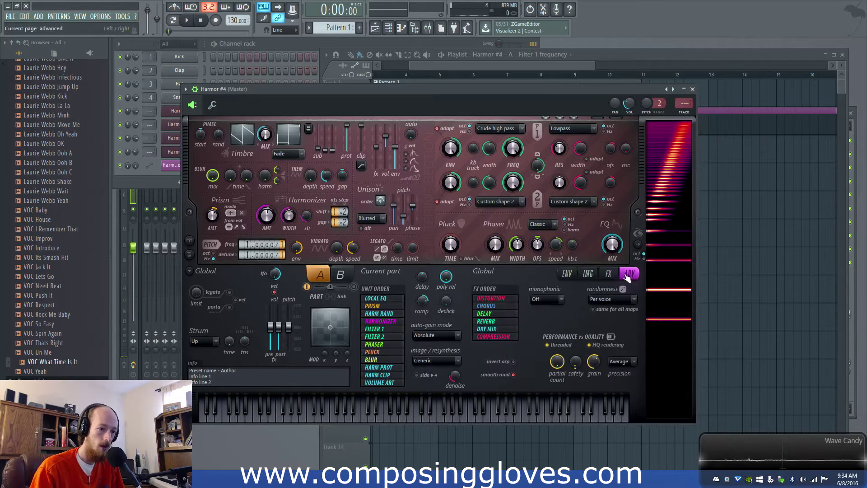
- Display Harmor #4's volume envelope and play the song briefly from the start
left_click(573, 276)
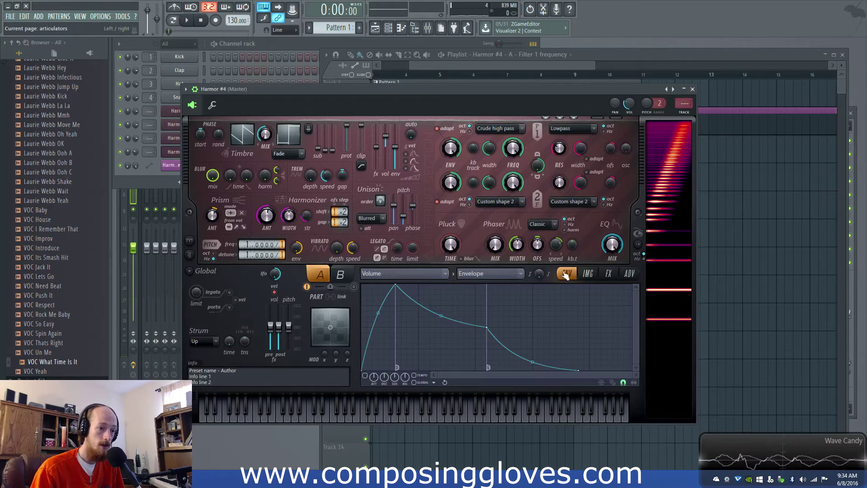
mouse_move(466, 66)
left_mouse_down()
mouse_move(437, 75)
mouse_move(368, 76)
left_mouse_up()
key("space")
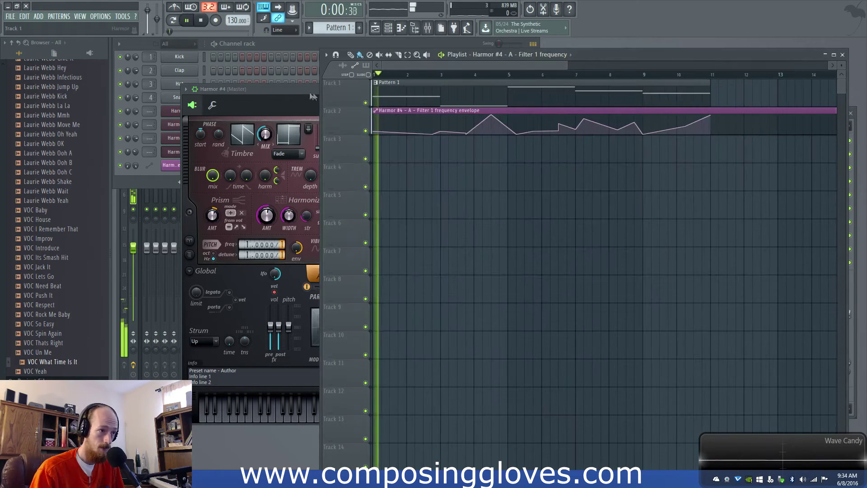
left_click(313, 91)
key("space")
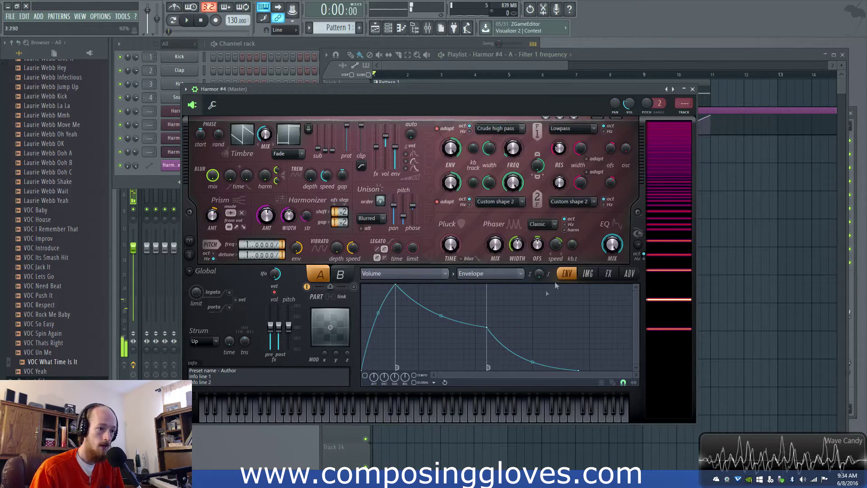
- Enable Harmor #4's volume envelope, pull its peak to the very start at about half level, and move the sustain point lower and earlier
left_click(365, 378)
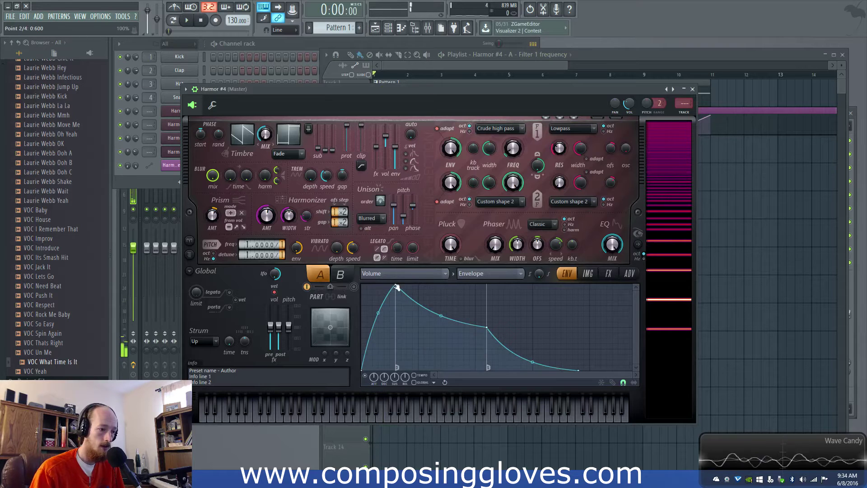
left_click_drag(396, 287, 363, 328)
left_click_drag(491, 331, 493, 349)
key("space")
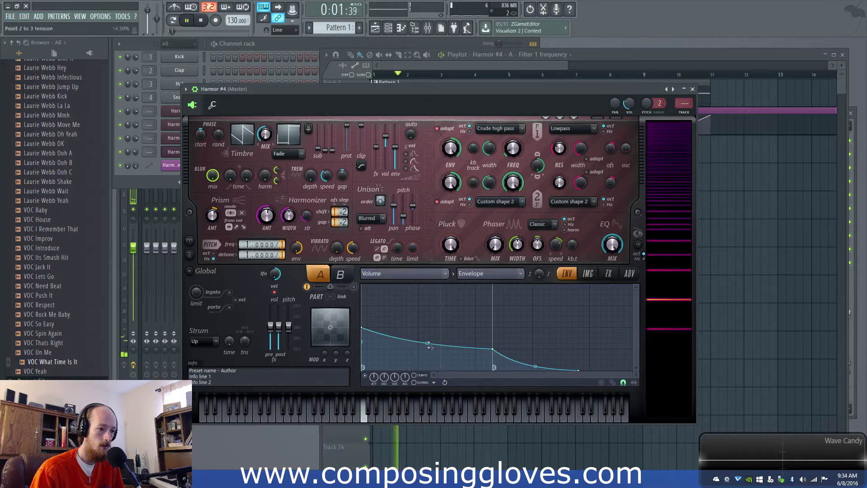
left_click_drag(491, 350, 403, 345)
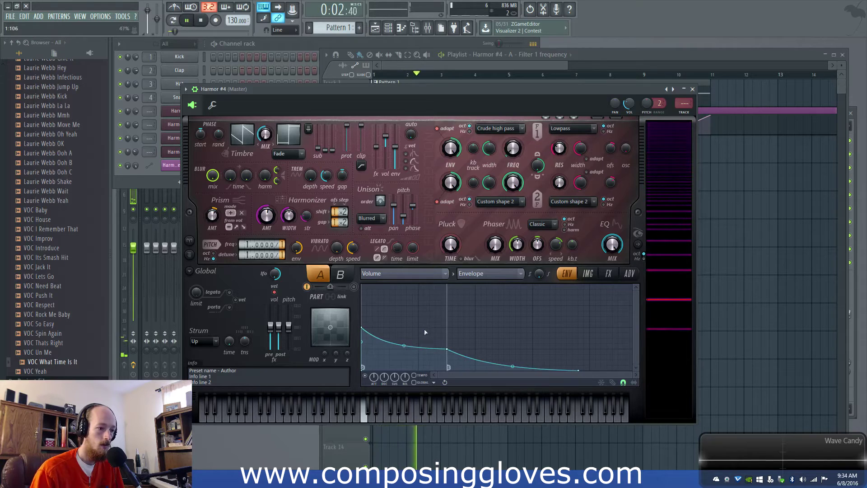
- Bend the volume envelope's release curve upward for a slower initial fade while the song plays, and stop playback
left_click(509, 68)
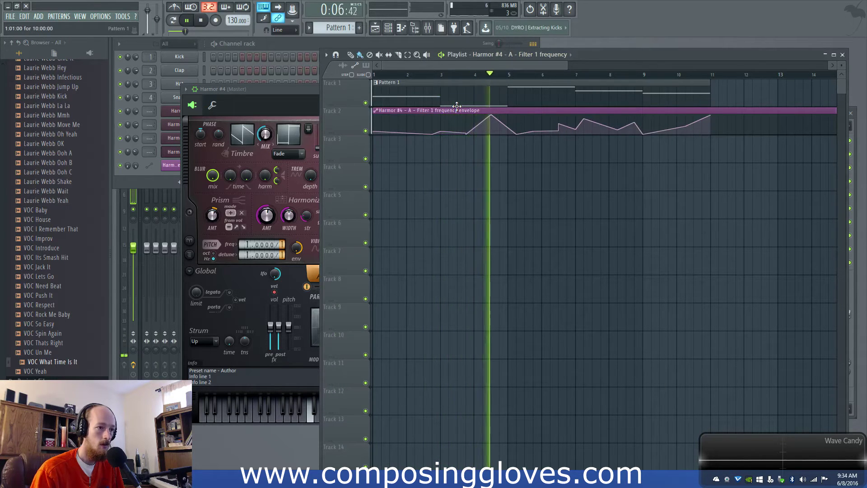
left_click(307, 89)
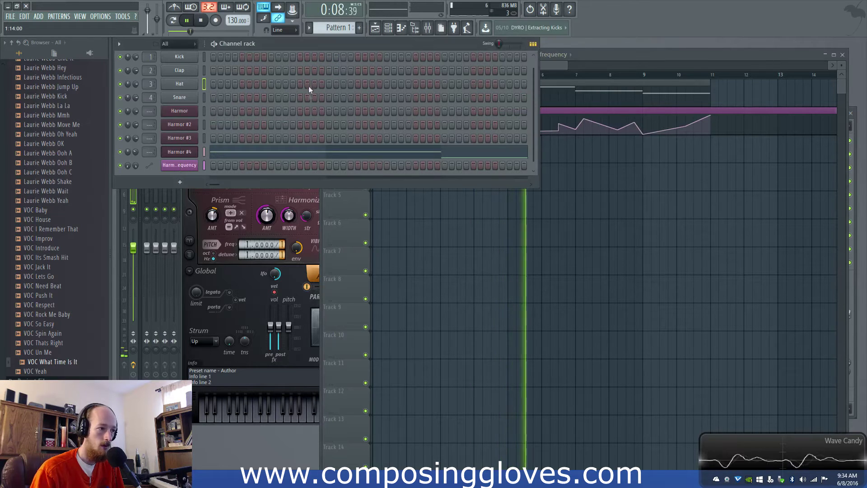
left_click(257, 233)
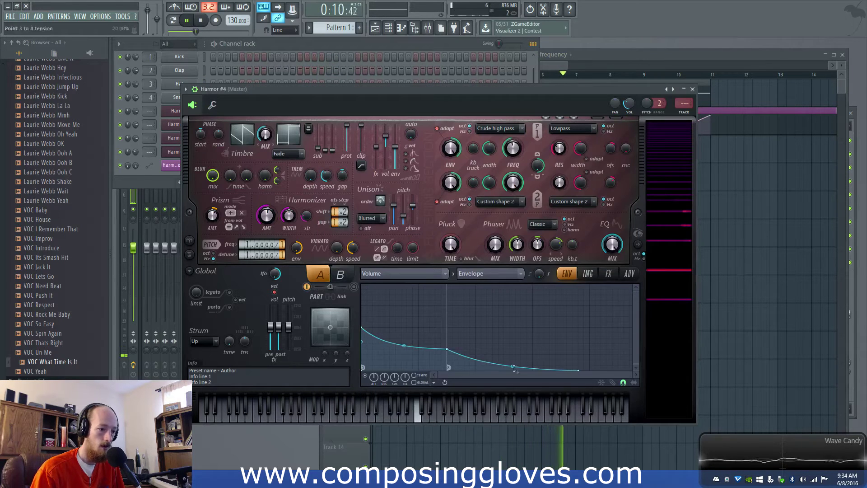
left_click_drag(513, 366, 512, 354)
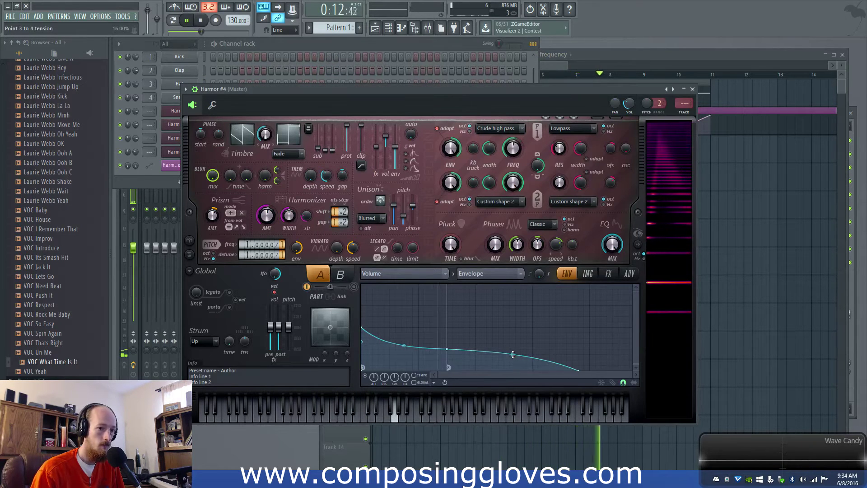
left_click(565, 66)
key("space")
left_click(278, 169)
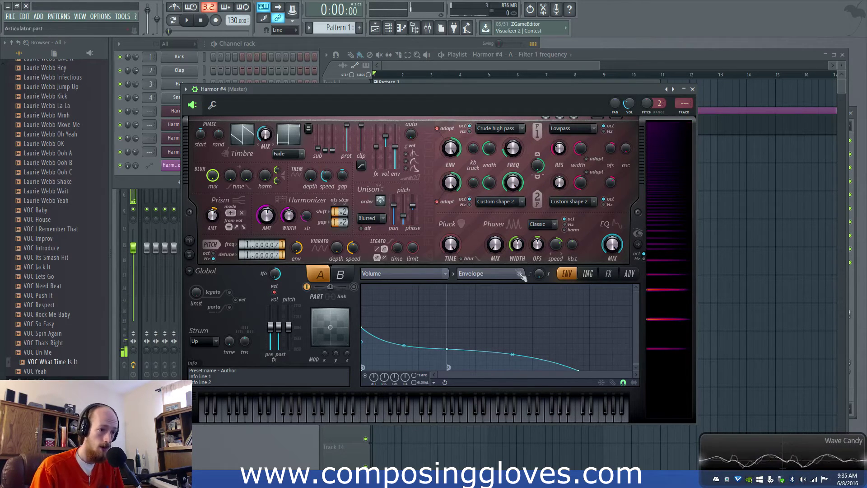
- Review Harmor #4's image and effects pages and the list of available articulation targets, keeping Volume selected
left_click(588, 273)
left_click(610, 274)
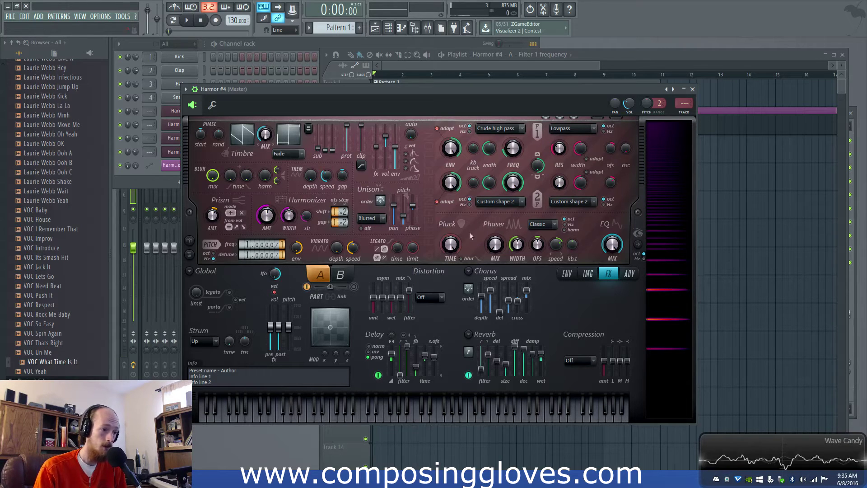
left_click(568, 274)
left_click(454, 273)
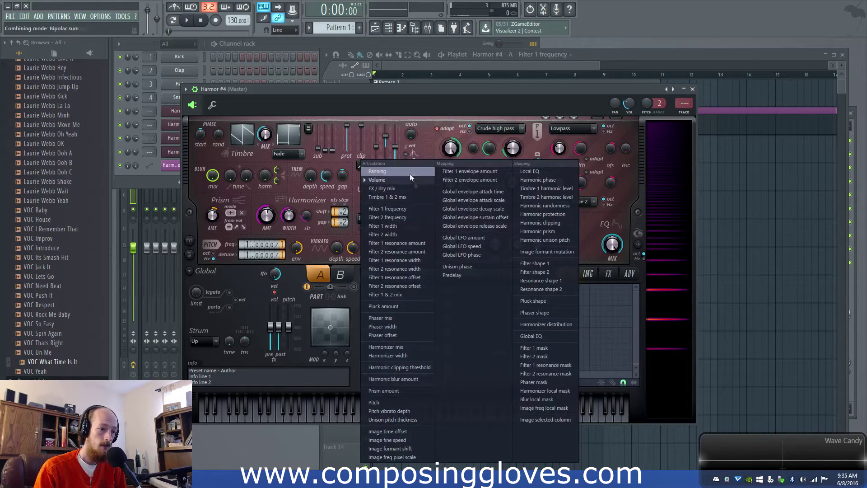
left_click(534, 312)
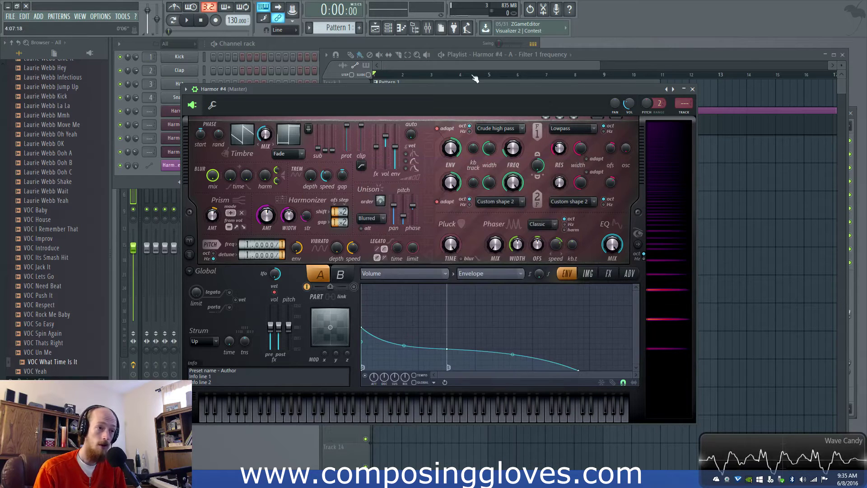
- Open Harmor #4's piano roll and delete all its existing notes
left_click(378, 81)
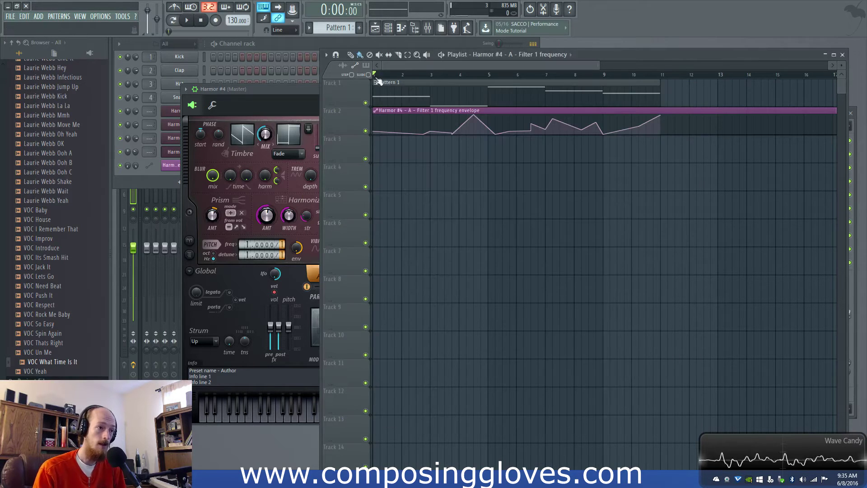
left_click(154, 173)
left_click(180, 110)
left_click(166, 112)
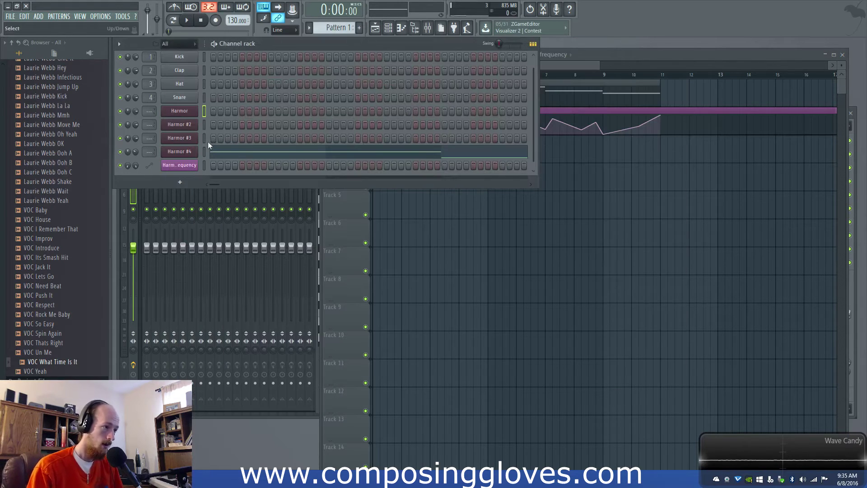
left_click(240, 156)
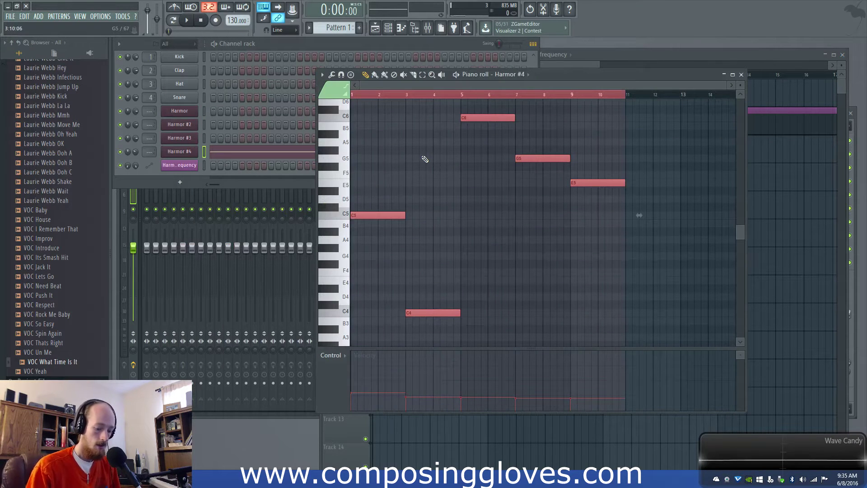
key("ctrl+a")
key("Delete")
- Place an F4 note at bar 1 in Harmor #4's piano roll, audition it, and shorten it to half a bar
scroll(389, 288, "up", 3)
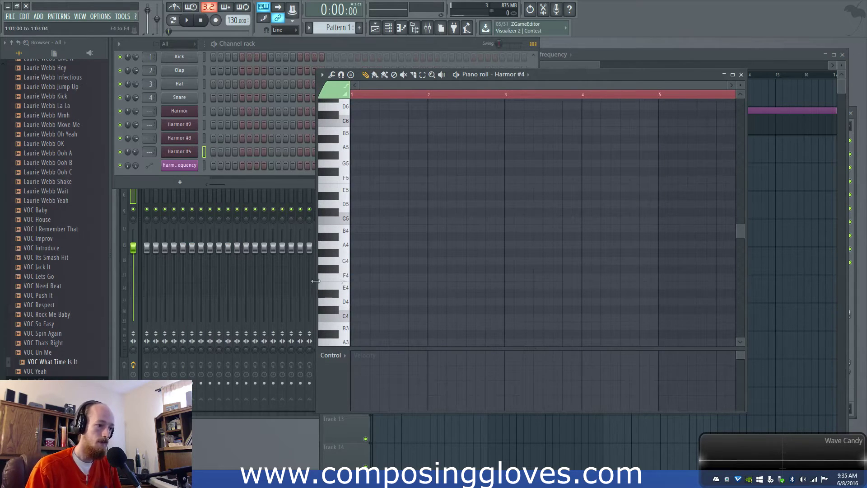
left_click(355, 277)
key("space")
key("space")
key("space")
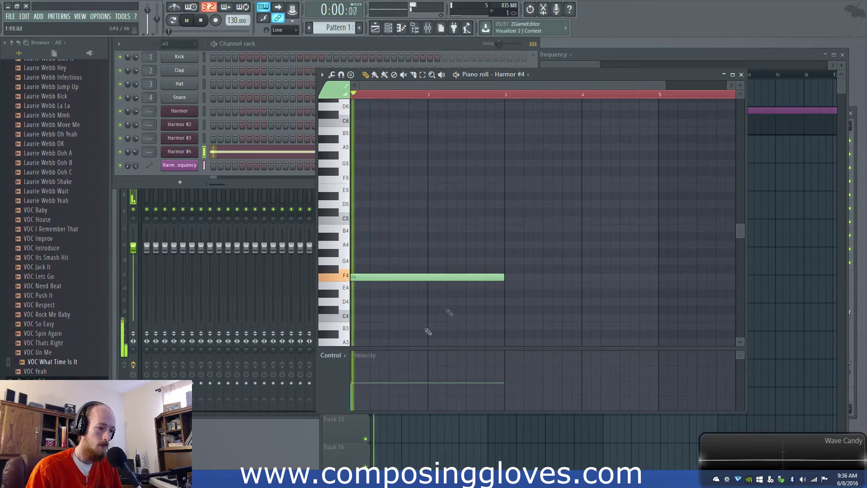
left_click_drag(503, 277, 391, 281)
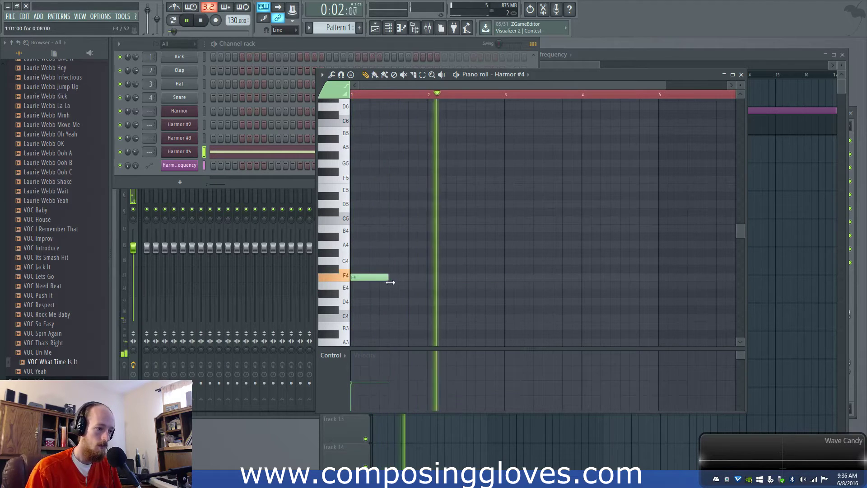
- Add half-bar F4 notes at the starts of bars 2 and 3 and a C#4 note at bar 4
left_click(435, 278)
key("space")
key("space")
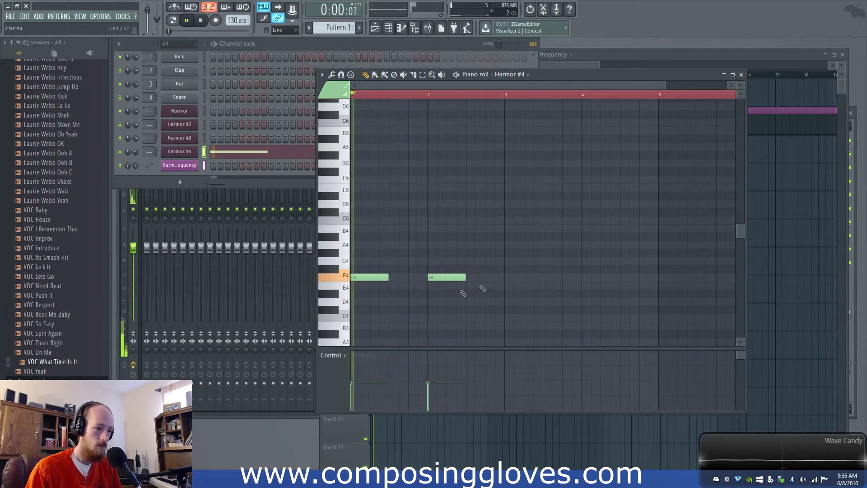
left_click(519, 277)
scroll(526, 281, "down", 1)
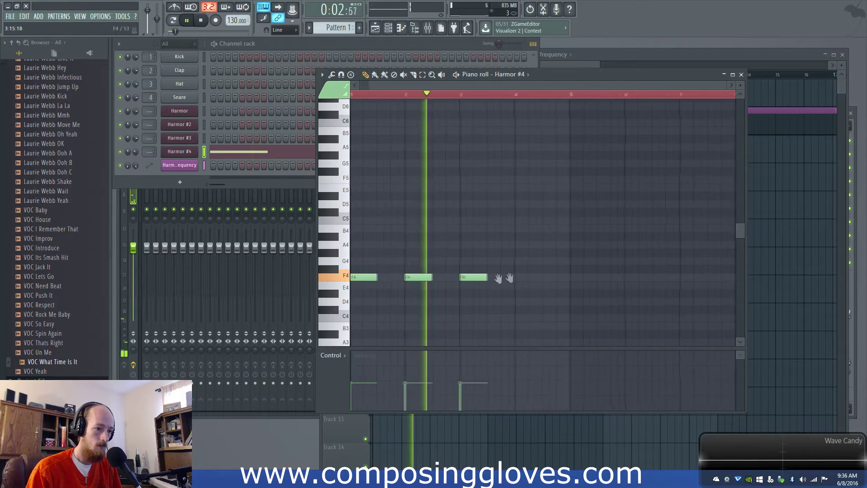
left_click_drag(527, 281, 455, 286)
left_click(455, 285)
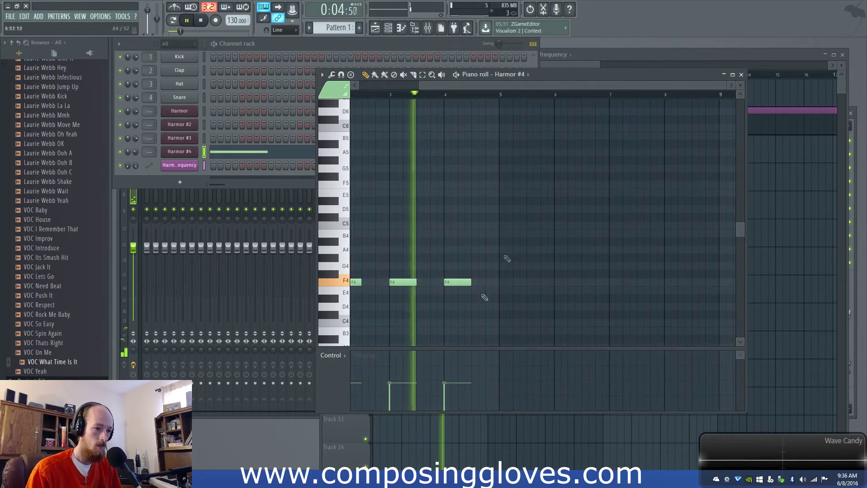
left_click_drag(456, 283, 525, 290)
- Duplicate the four-note phrase to bars 5–8 and again to bars 9–12
left_click_drag(371, 270, 561, 318)
left_click_drag(361, 281, 584, 286)
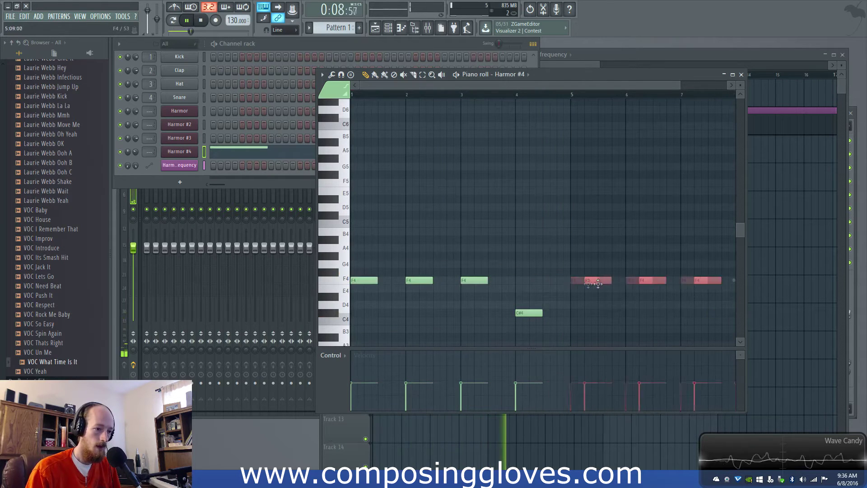
scroll(570, 284, "down", 1)
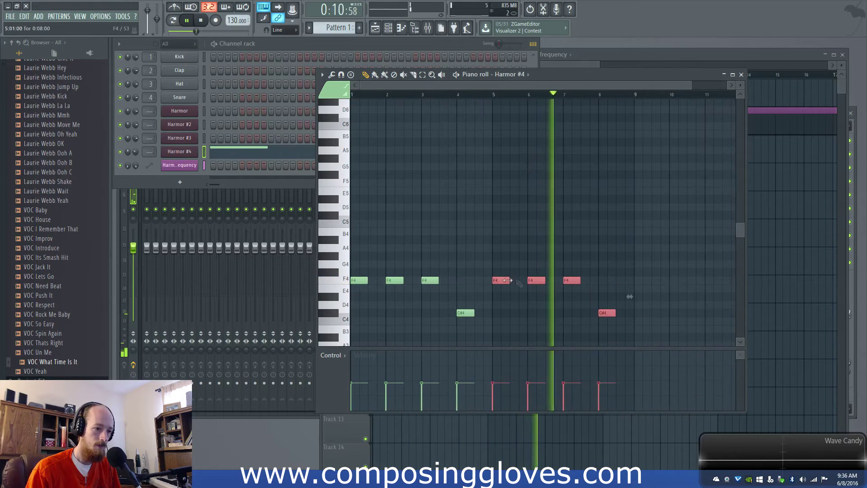
key("ctrl+b")
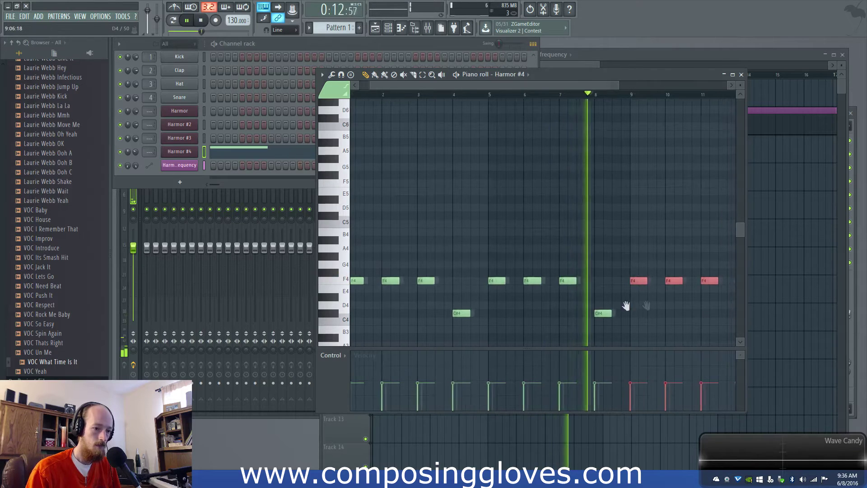
scroll(626, 304, "down", 1)
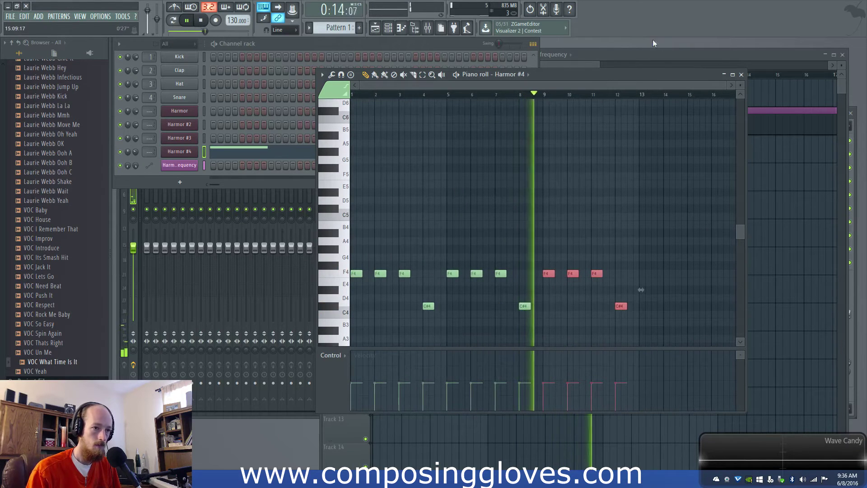
- Extend Track 1's Pattern 1 clip to the end of the automation clip, just past bar 17, and stop playback
left_click(579, 63)
left_click_drag(595, 96, 680, 96)
key("space")
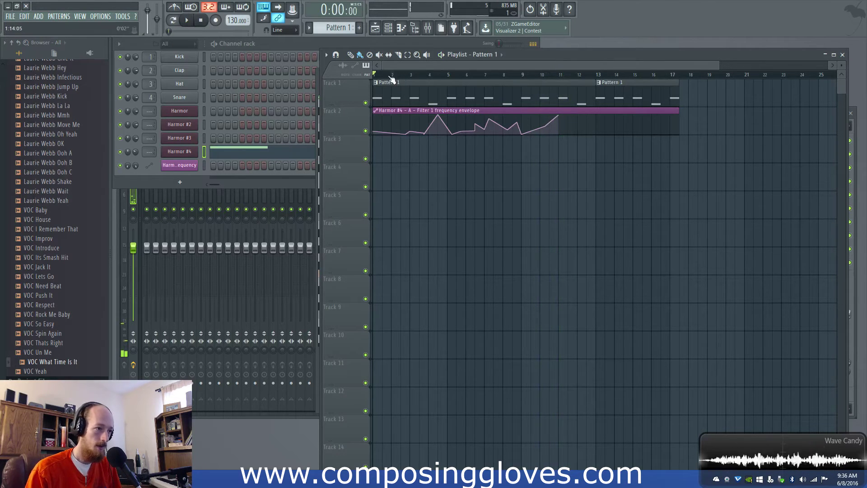
- Switch to a new empty pattern and open the piano roll of the first Harmor channel
left_click(184, 112)
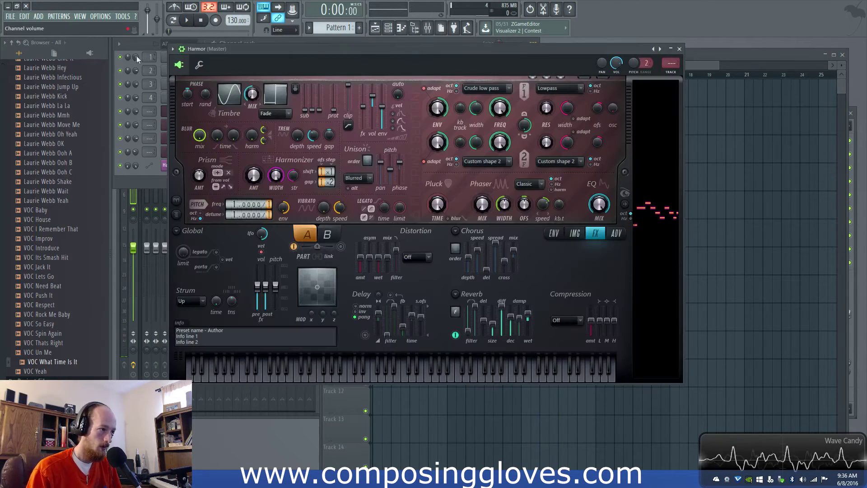
left_click(129, 47)
left_click(359, 27)
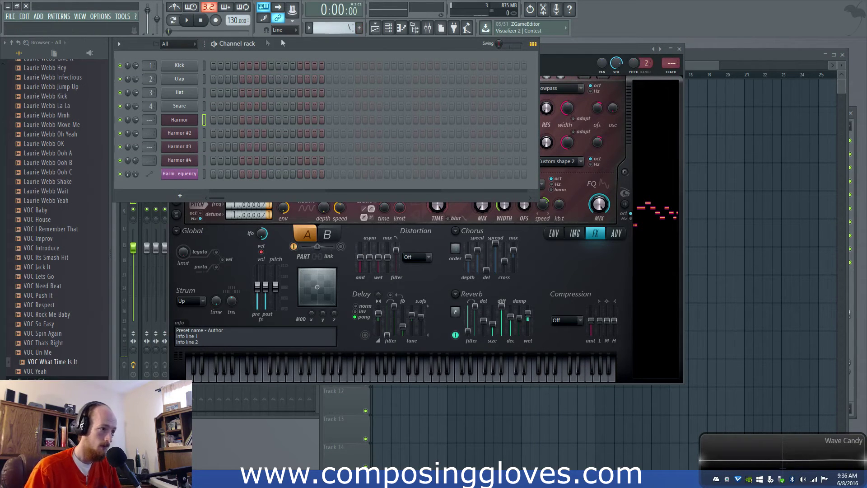
right_click(190, 120)
left_click(248, 118)
- Place consecutive one-beat notes F4, G#4 and C5 from the start of bar 1
left_click(379, 273)
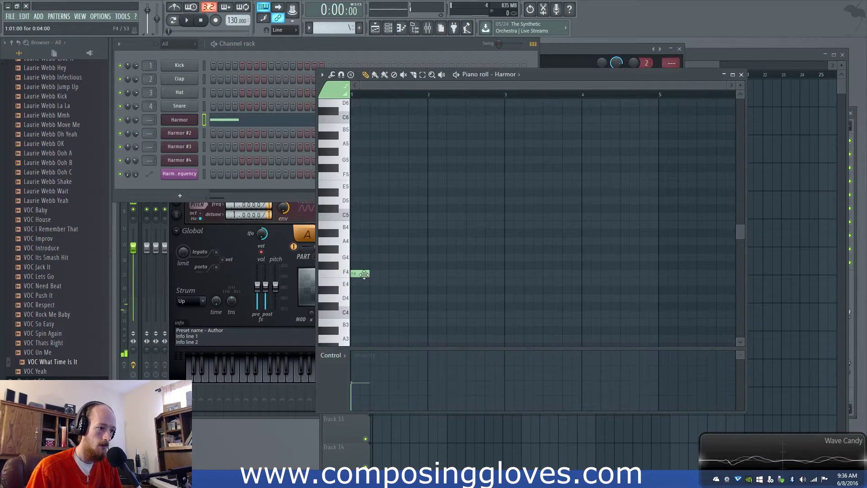
left_click(374, 233)
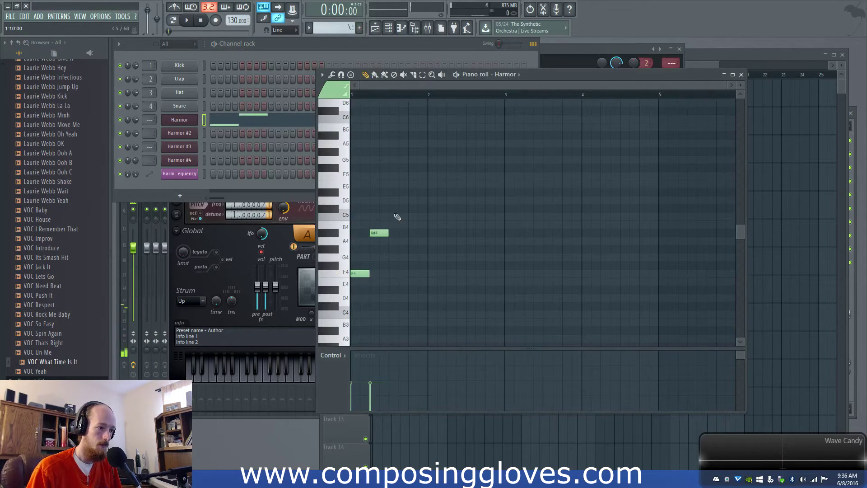
left_click(398, 217)
left_click_drag(367, 238, 369, 255)
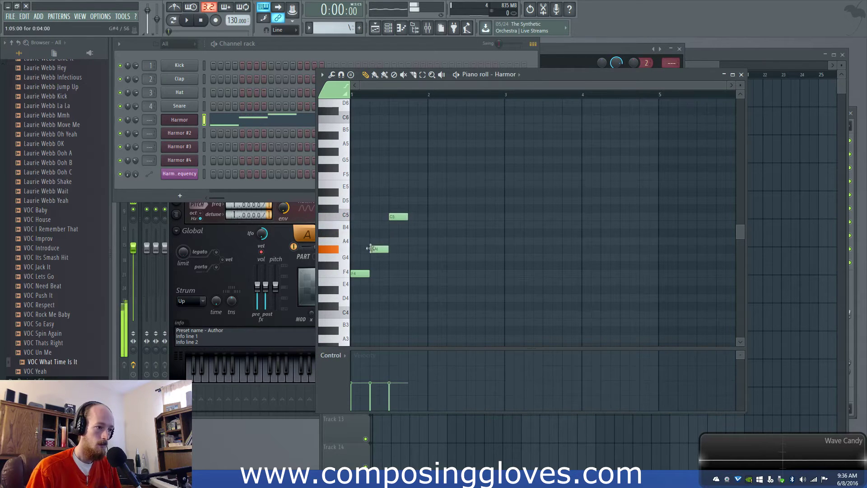
- Duplicate the three-note phrase to bar 2 and start playing the pattern
key("ctrl+a")
key("ctrl+b")
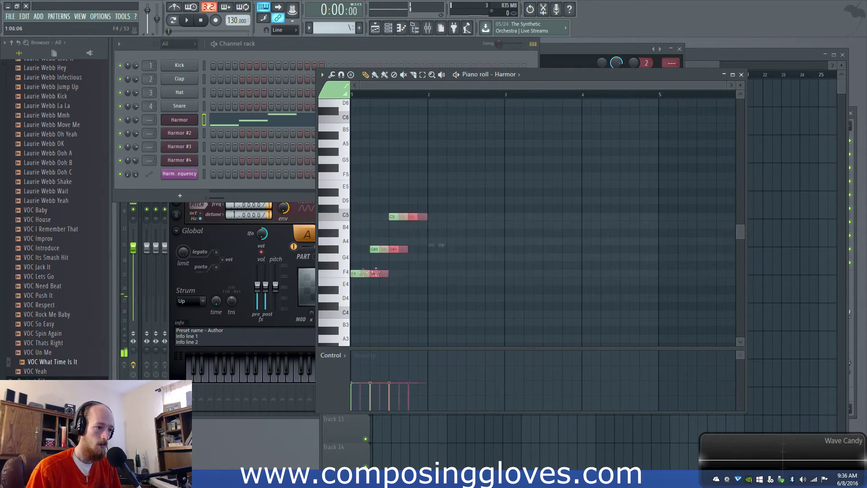
key("space")
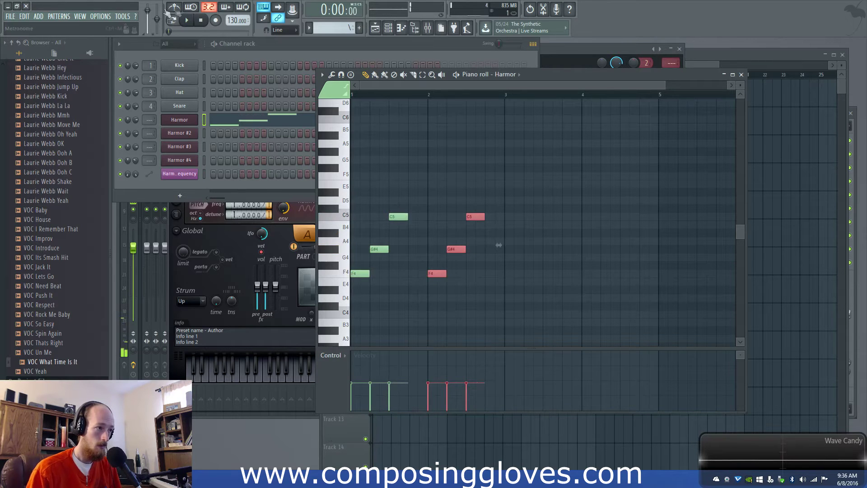
left_click(184, 20)
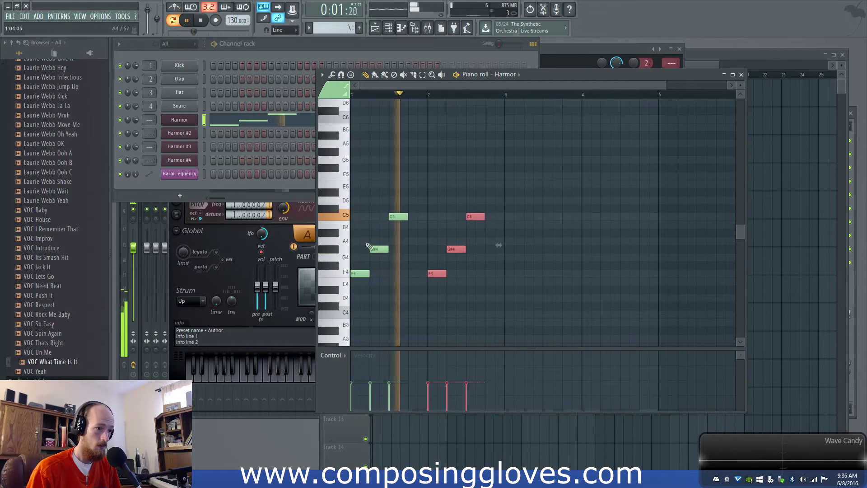
- Duplicate the notes of bars 1–2 to bars 3–4 and audition the four-bar phrase
left_click_drag(355, 205, 457, 311)
left_click_drag(369, 190, 525, 316)
key("ctrl+b")
key("ctrl+d")
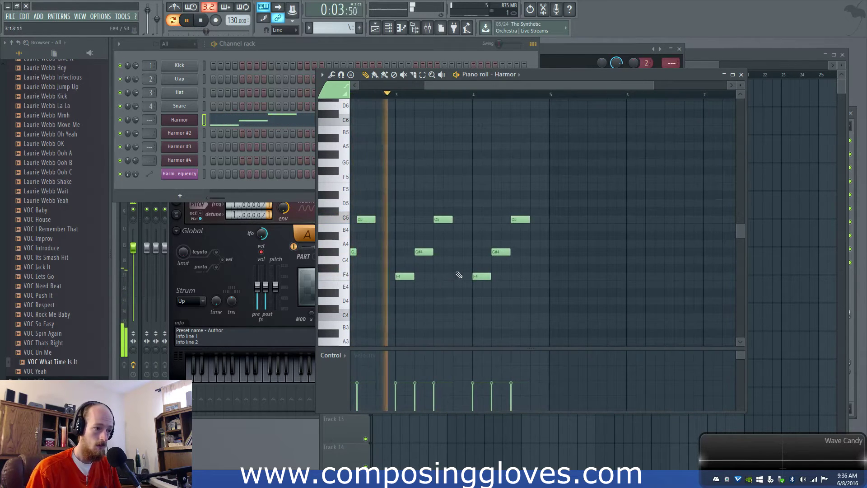
key("space")
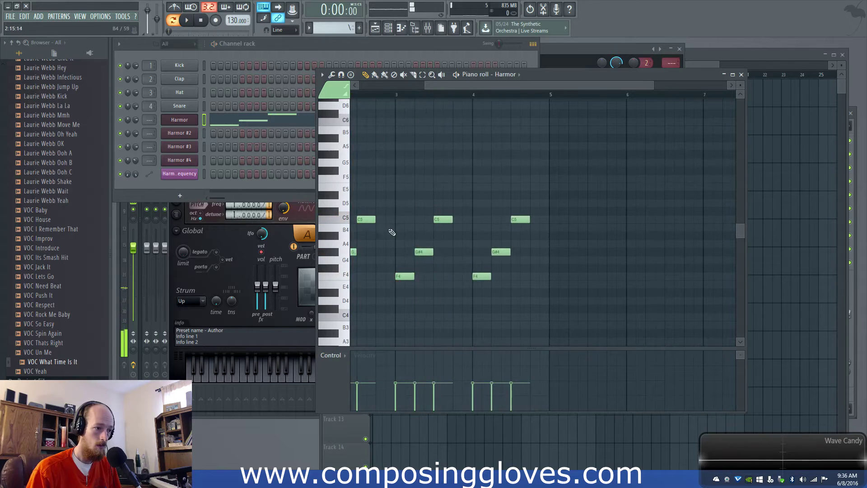
key("space")
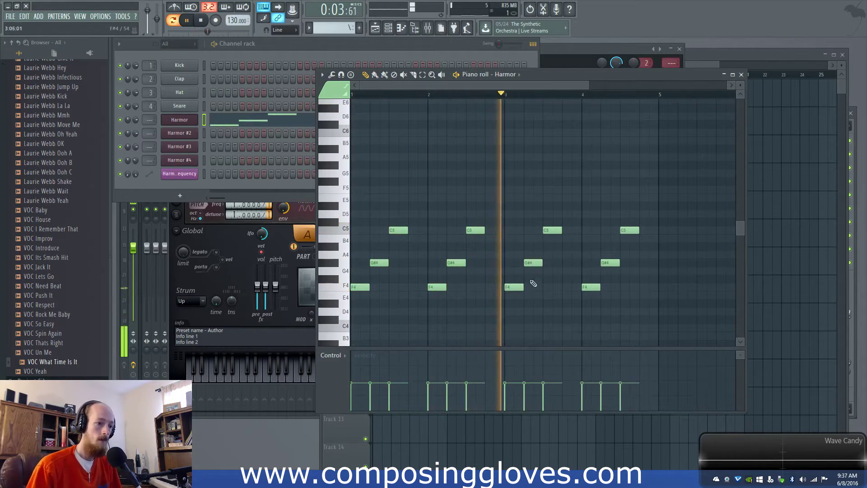
key("space")
- Add D#5 on bar 3's last beat, raise bar 4's first note to C5, make its last note a two-beat G4, and audition
left_click(568, 197)
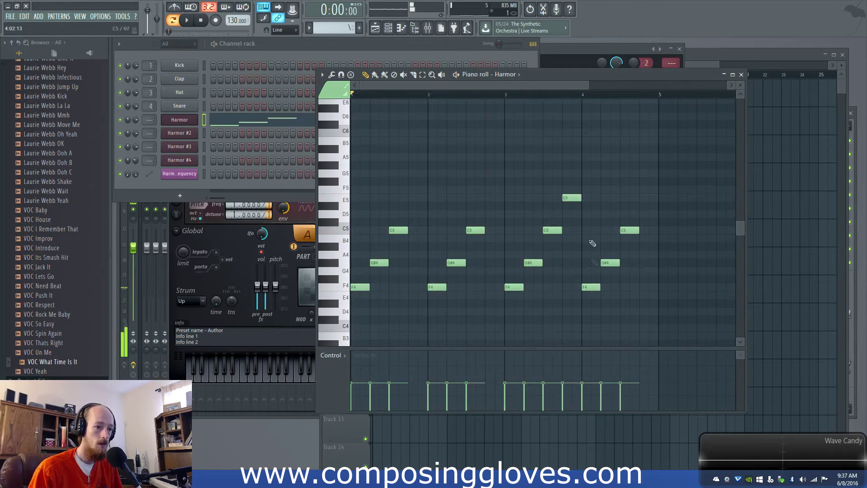
left_click_drag(570, 197, 570, 208)
left_click_drag(596, 287, 594, 214)
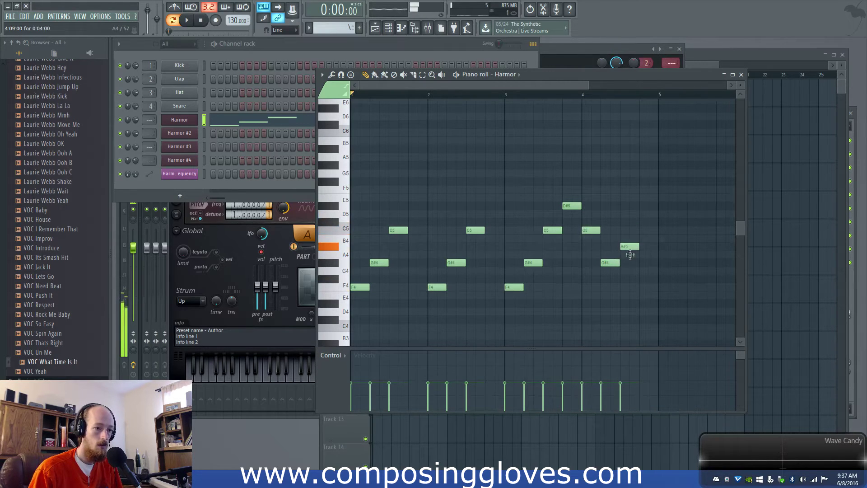
left_click_drag(630, 249, 659, 273)
key("space")
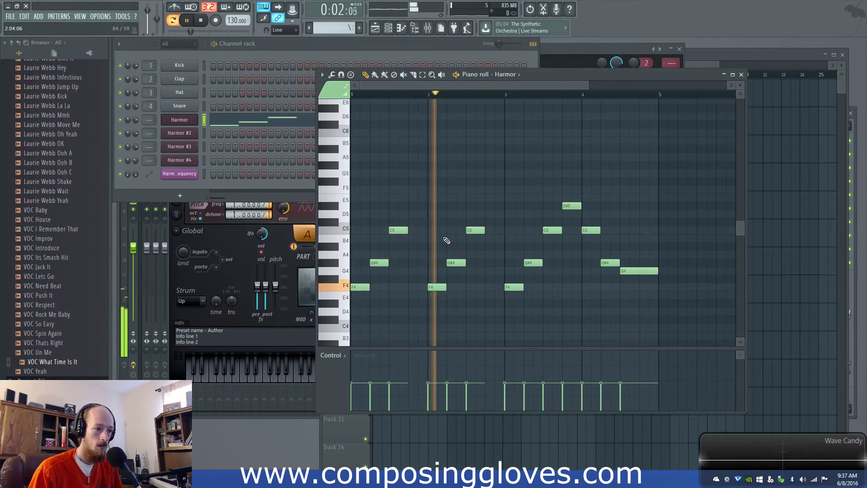
- Place the new pattern on Track 3 at bars 9 and 13, and make the second clip unique
scroll(446, 241, "down", 2)
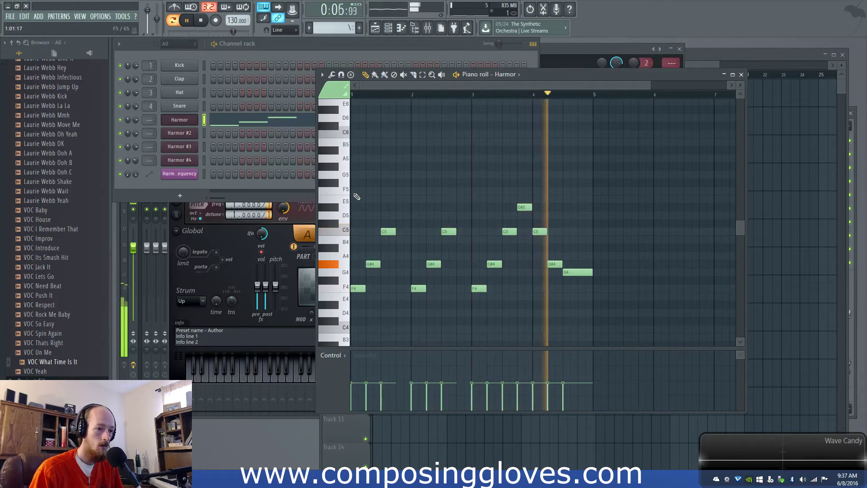
left_click_drag(354, 187, 596, 314)
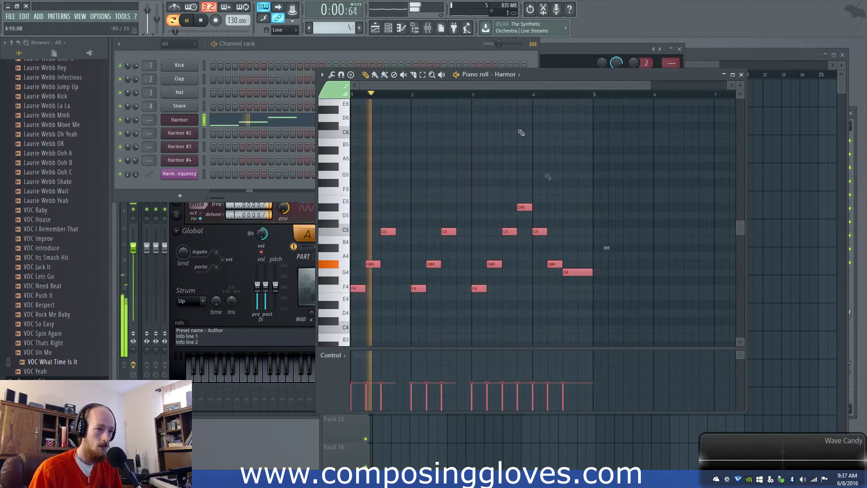
left_click(704, 64)
left_click_drag(379, 160, 619, 160)
left_click(599, 138)
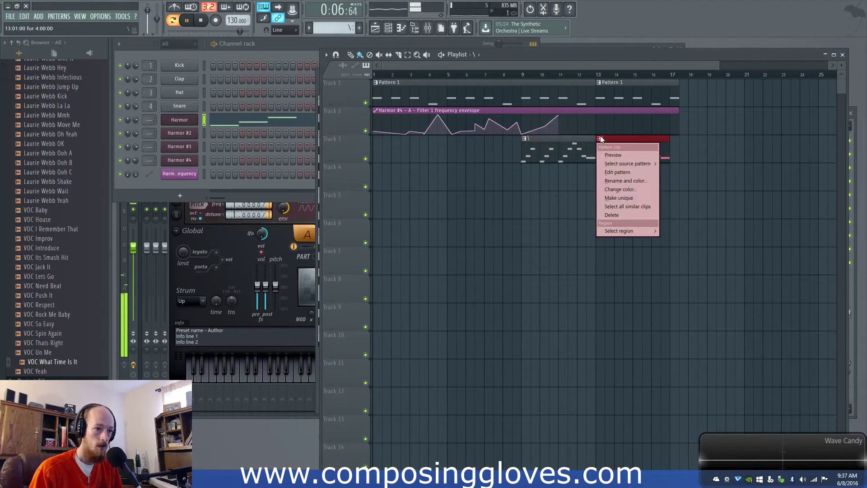
left_click(620, 198)
- Copy all notes of the unique bar 13 pattern and raise the copies two octaves, so they start on F6
double_click(611, 154)
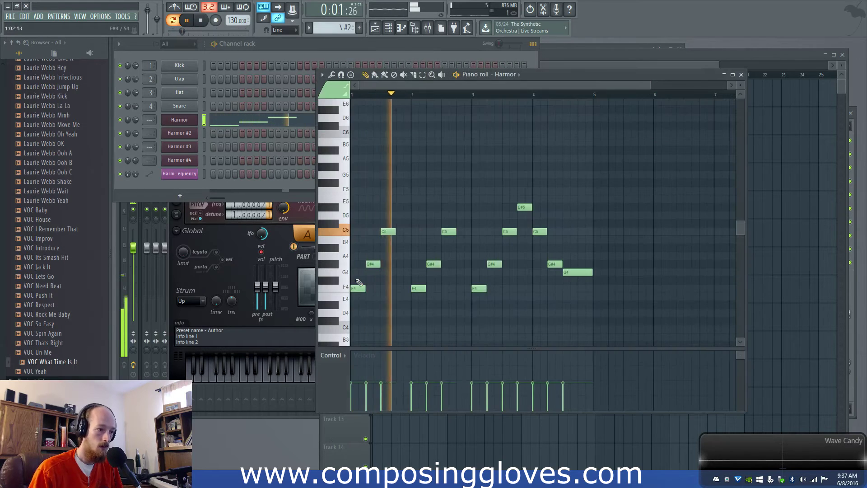
left_click_drag(356, 289, 355, 192, "shift")
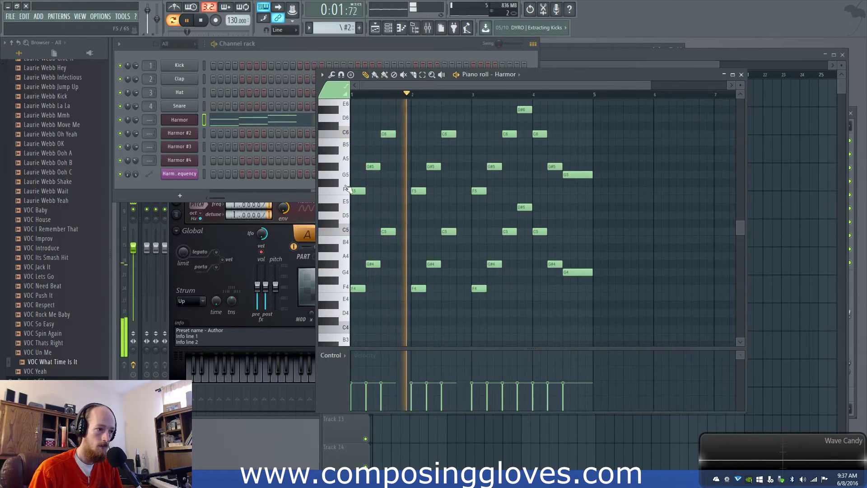
scroll(362, 135, "up", 2)
left_click_drag(355, 122, 606, 232)
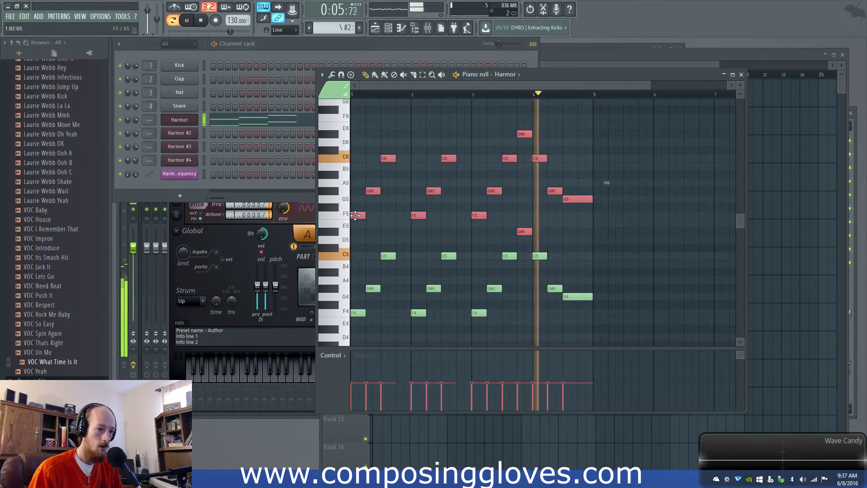
left_click_drag(350, 119, 372, 134)
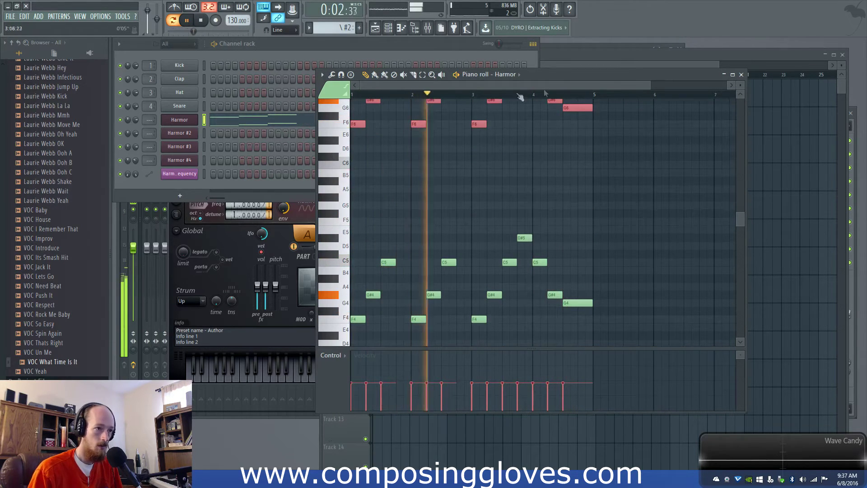
- Stop playback, select bars 9–16 in the playlist, and create an automation clip for the first Harmor channel's volume
left_click(622, 56)
key("space")
left_click_drag(524, 80, 671, 94)
left_click(189, 120)
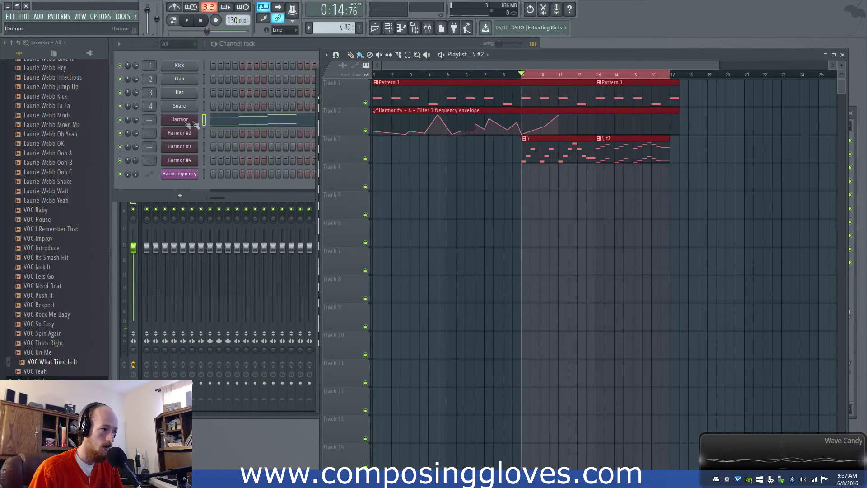
right_click(129, 120)
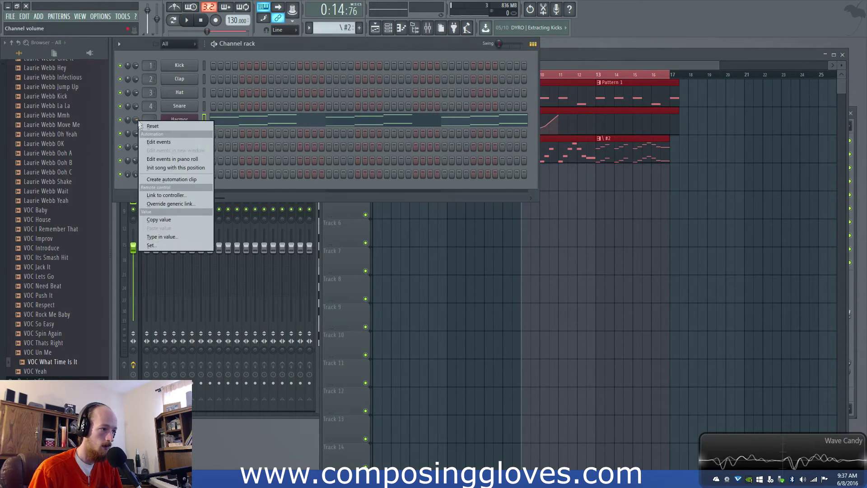
left_click(174, 178)
- Lower the volume envelope's first point at bar 9 to zero for a rising fade-in, and play it
left_click(587, 60)
left_click(524, 176)
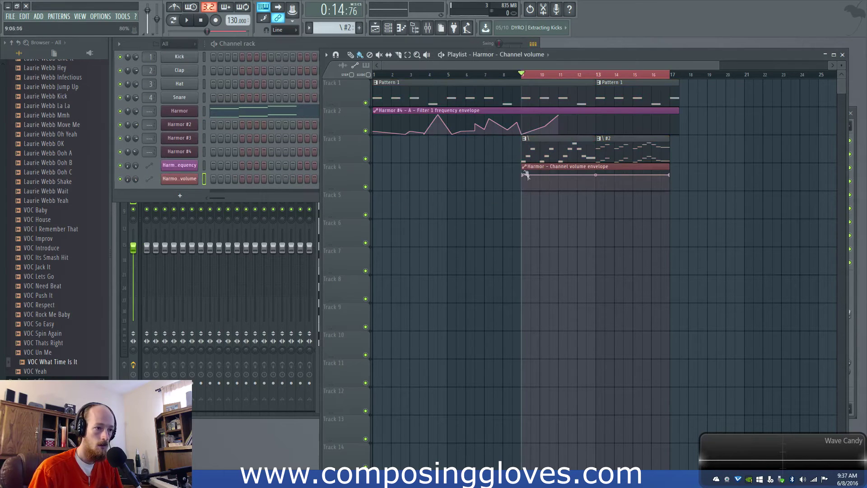
left_click_drag(523, 176, 522, 220)
key("space")
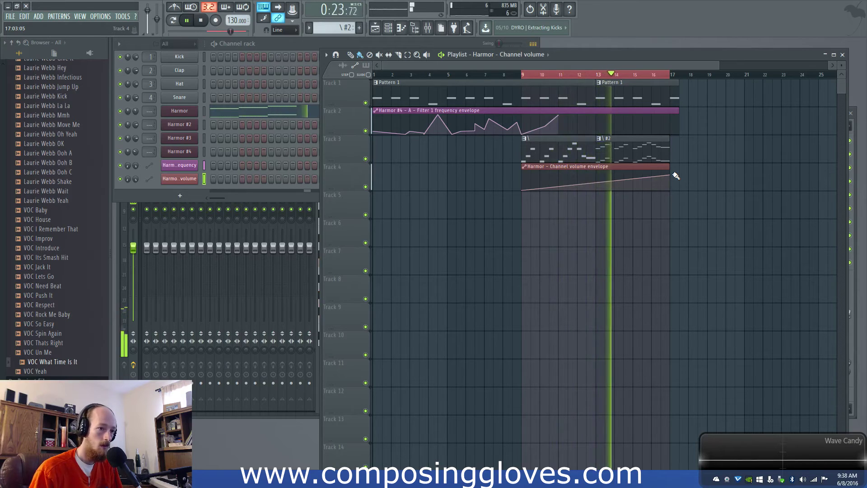
- Select the upper F6–D#7 notes in the bar 13 clip and lower their velocities to about 10% while auditioning
double_click(624, 156)
scroll(393, 186, "up", 1)
scroll(422, 185, "down", 2)
scroll(416, 183, "up", 3)
scroll(404, 183, "down", 4)
scroll(388, 180, "up", 6)
key("space")
left_click_drag(347, 119, 347, 214)
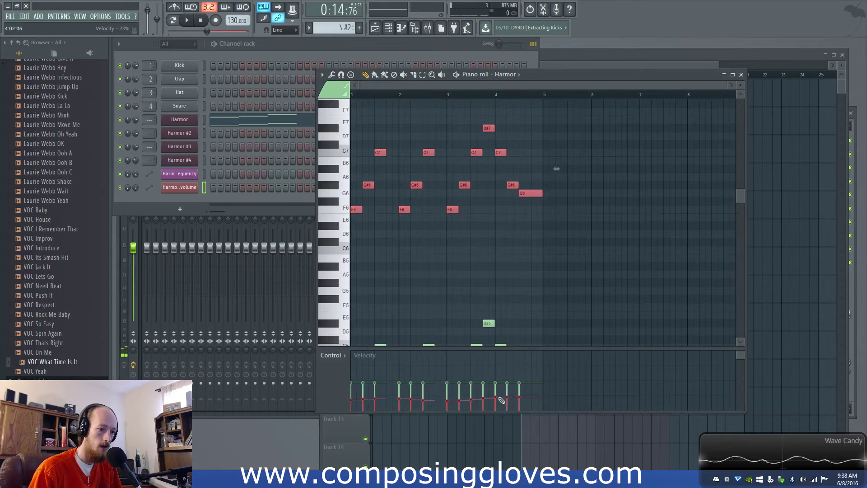
key("space")
left_click_drag(349, 405, 523, 401)
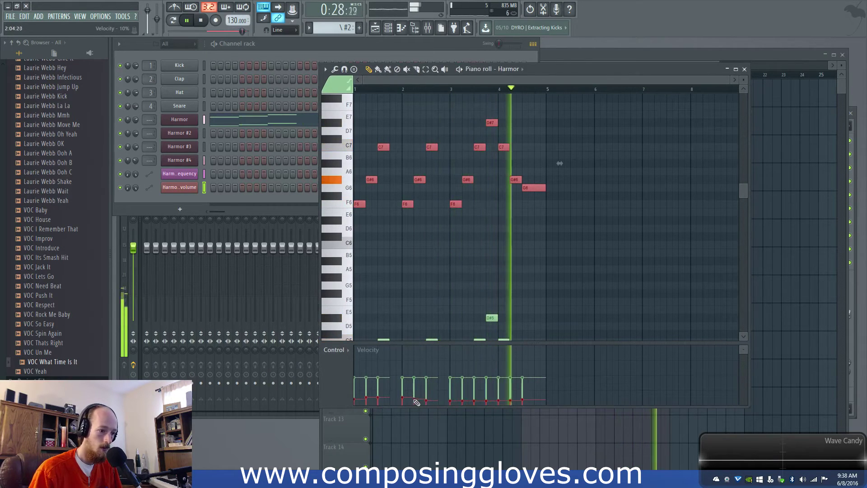
key("space")
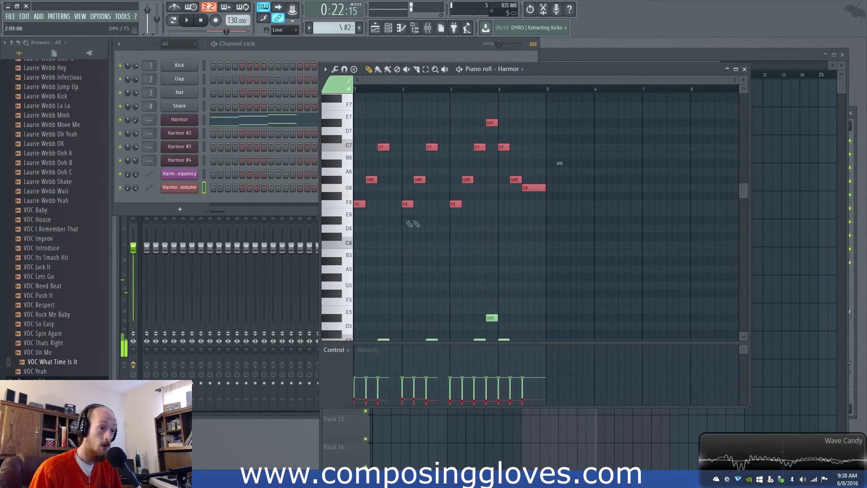
- Deselect the notes and examine the spacing between the upper and lower octave layers
scroll(390, 223, "up", 3)
scroll(391, 223, "down", 3)
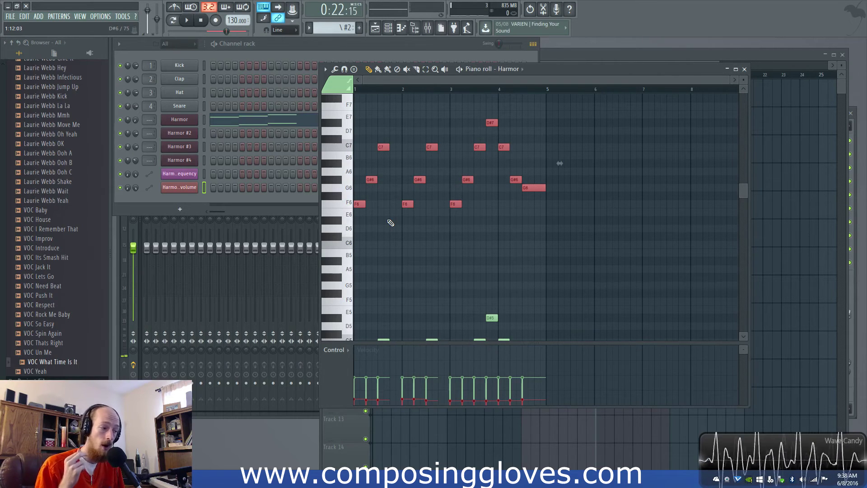
left_click_drag(336, 126, 347, 214)
left_click(332, 163, "ctrl")
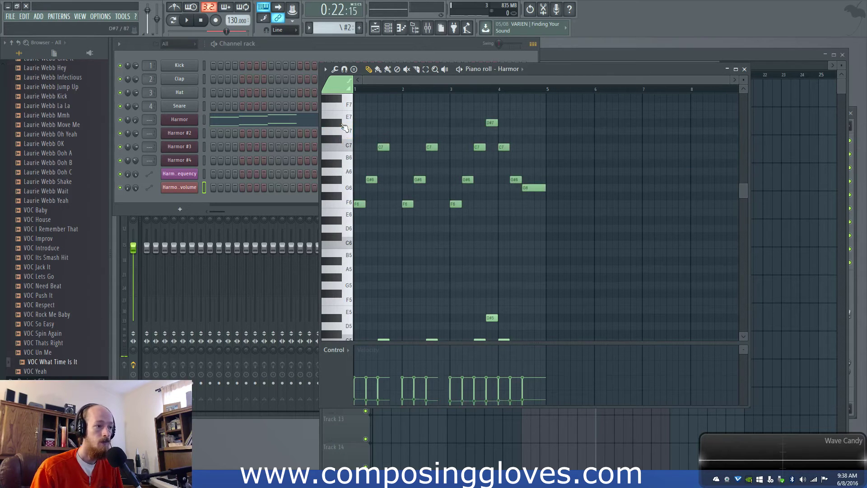
scroll(342, 247, "down", 3)
left_click_drag(342, 248, 344, 329)
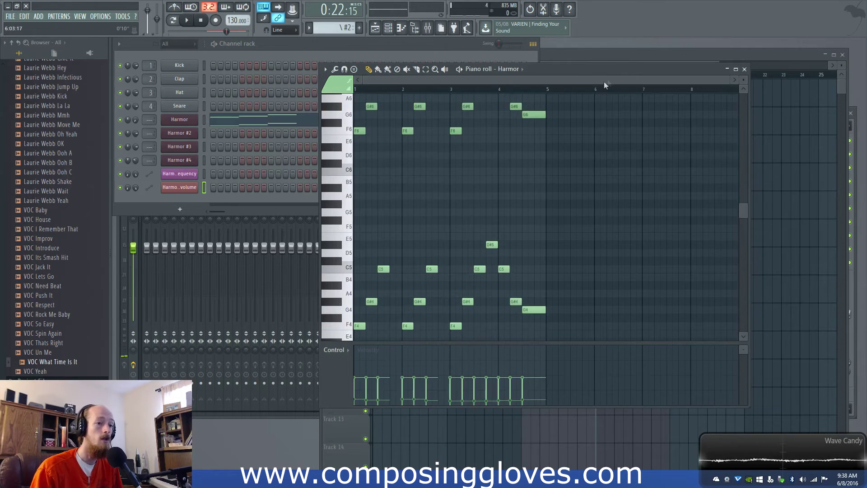
- Set the playlist's playback position to bar 9 and open the Harmor #4 instrument
key("F7")
left_click(514, 75)
left_click(523, 74)
left_click(196, 199)
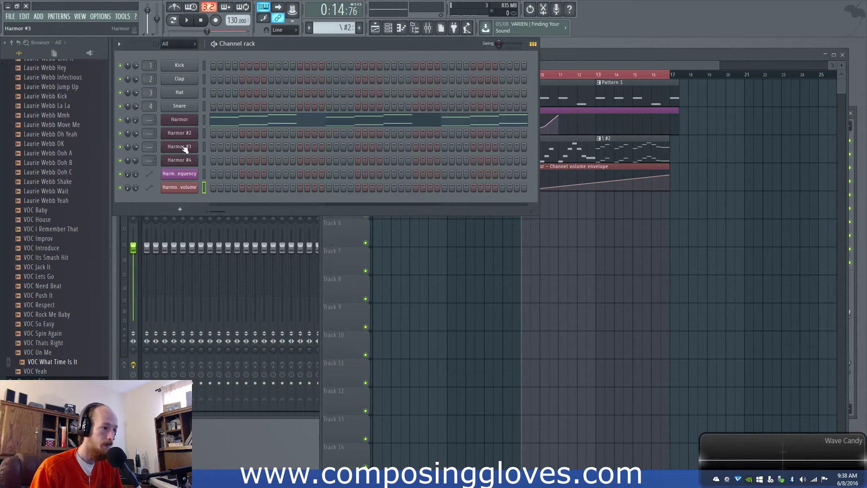
left_click(186, 164)
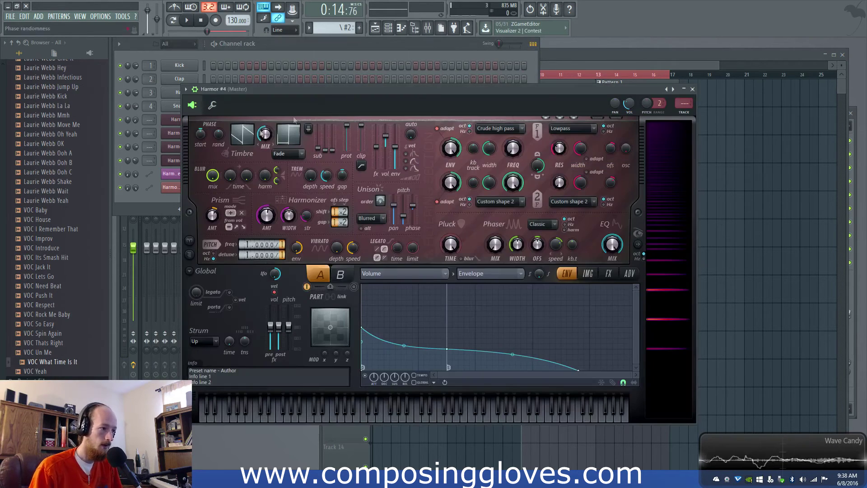
- Play the selected bars 9–16 of the arrangement and view more of the playlist timeline
left_click(578, 66)
key("space")
left_click(158, 198)
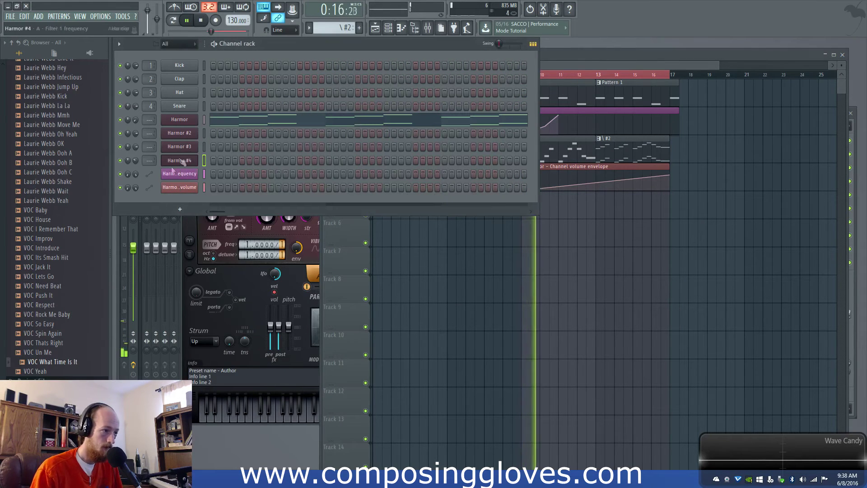
left_click(591, 67)
scroll(588, 70, "down", 1)
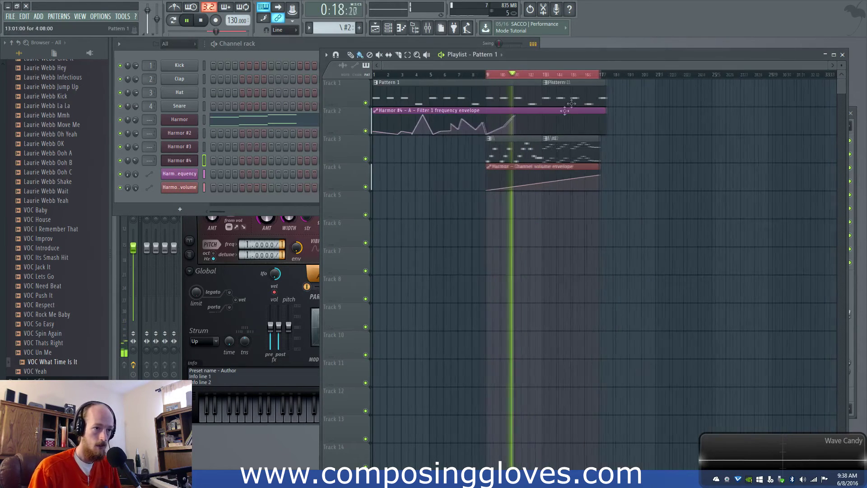
- Copy the bar 13 Pattern 1 clip to bar 17, trim its end to bar 21 and clear the playlist's time selection
left_click_drag(563, 89, 640, 95)
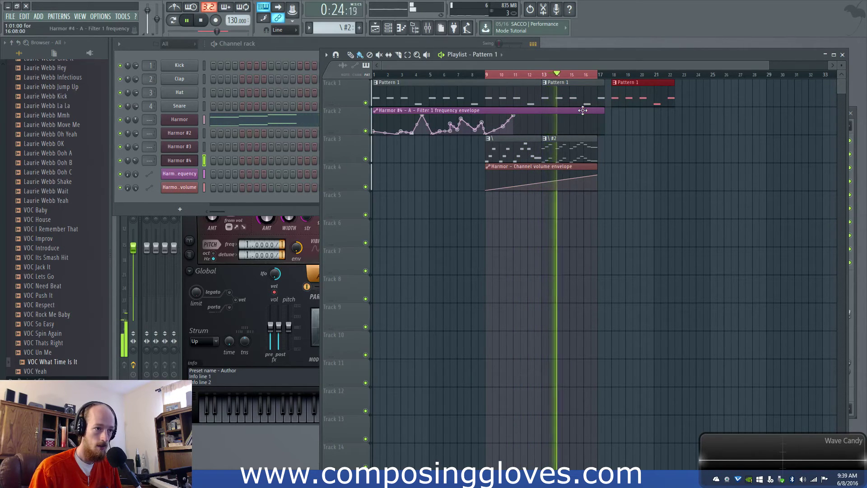
scroll(565, 105, "up", 1)
scroll(565, 106, "up", 1)
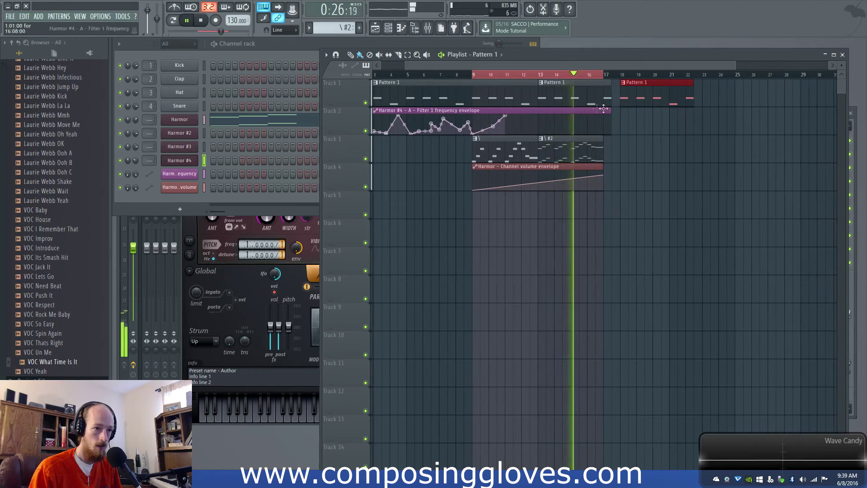
left_click(633, 97)
left_click_drag(633, 98, 615, 95)
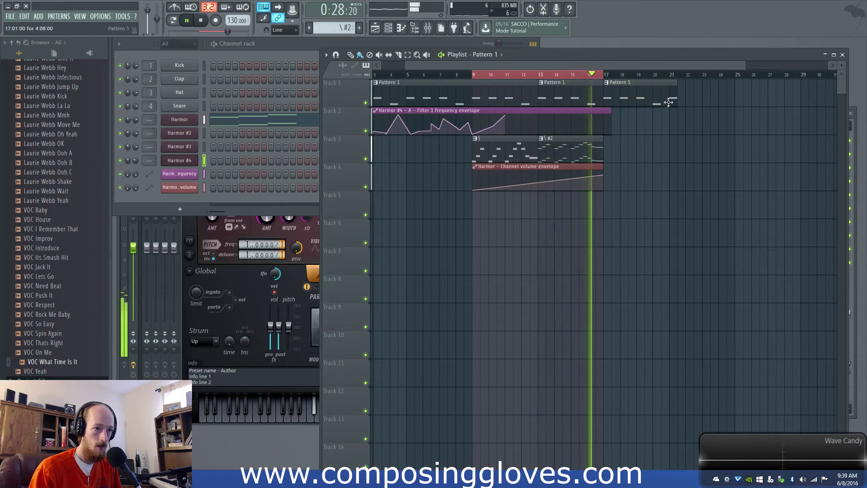
left_click_drag(675, 98, 666, 99)
right_click(573, 77)
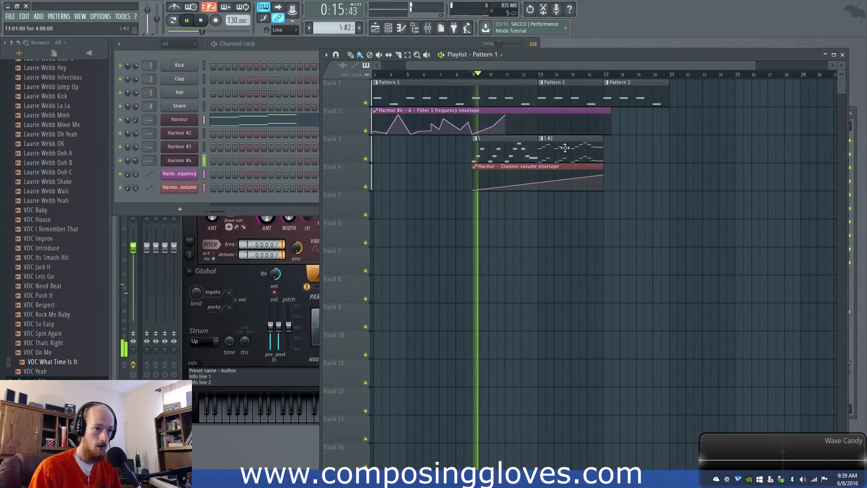
- Copy the #2 clip to bar 17 and repeat it together with the Pattern 1 clip up to bar 41
mouse_move(549, 153)
left_mouse_down()
mouse_move(617, 153)
mouse_move(497, 151)
left_mouse_up()
scroll(630, 153, "down", 1)
left_click_drag(487, 93, 526, 162)
key("ctrl+b")
key("ctrl+b")
key("ctrl+b")
key("ctrl+b")
key("ctrl+b")
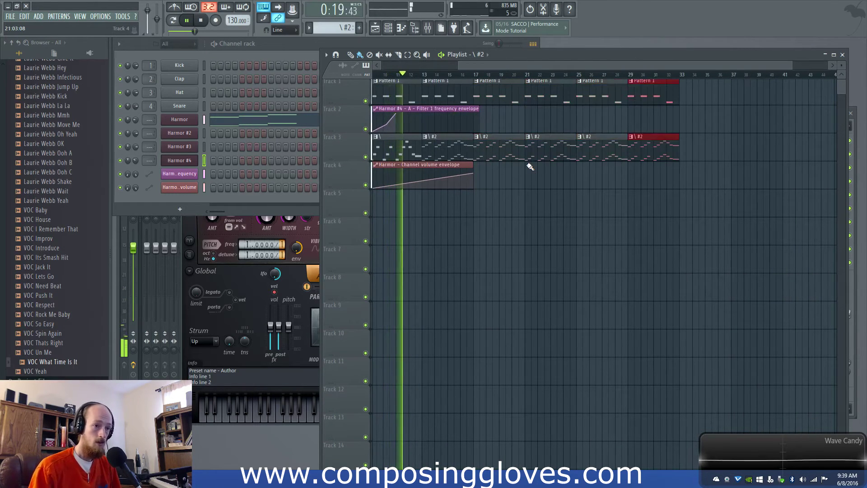
- Extend the Harmor #4 Filter 1 frequency envelope to bar 41 and shape a low curve peaking just after bar 25
left_click_drag(479, 112, 782, 126)
scroll(438, 132, "up", 3)
right_click(421, 123)
right_click(464, 125)
right_click(499, 127)
right_click(520, 128)
right_click(528, 129)
left_click_drag(533, 130, 565, 138)
scroll(681, 136, "down", 1)
right_click(595, 126)
scroll(569, 132, "right", 3)
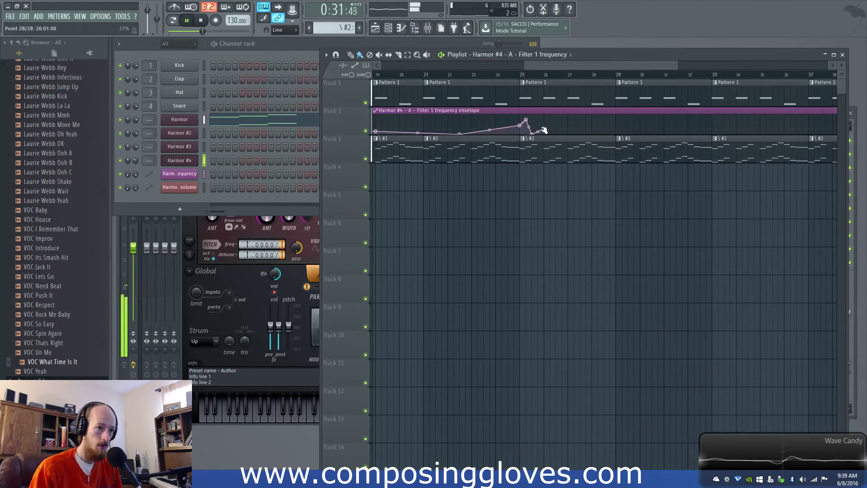
- Add gently rising and falling points to the filter envelope from bar 31 to bar 37 and stop playback
right_click(677, 128)
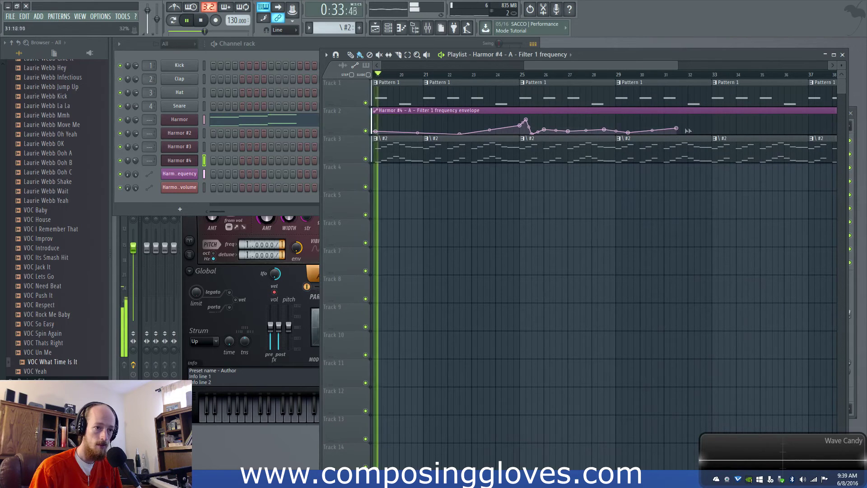
right_click(712, 125)
right_click(748, 130)
right_click(761, 124)
right_click(771, 125)
right_click(787, 129)
right_click(808, 130)
left_click_drag(761, 126, 502, 139)
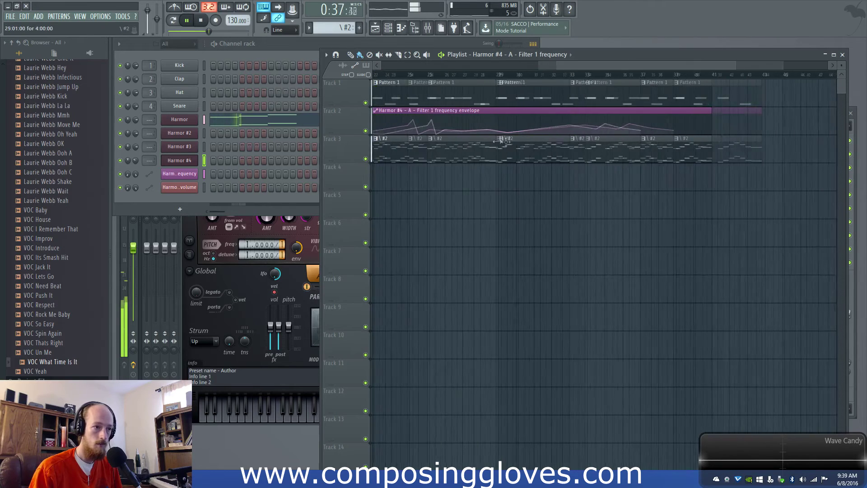
scroll(583, 139, "down", 3)
right_click(643, 140)
key("ctrl+z")
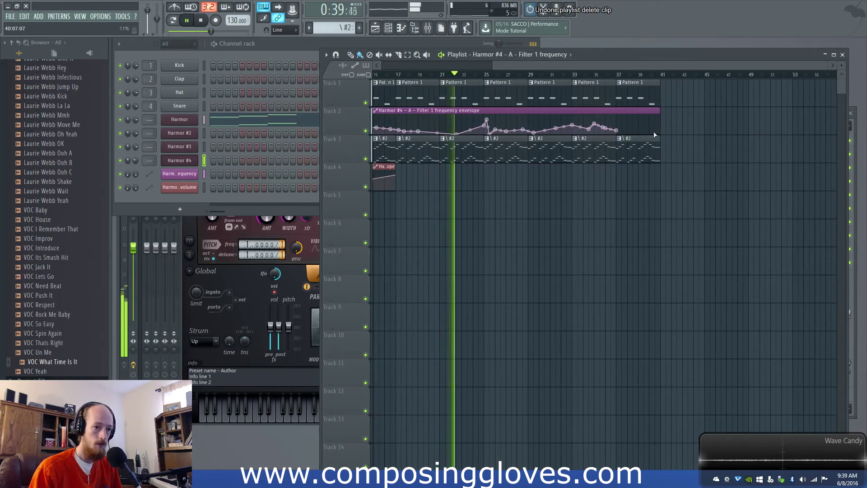
key("space")
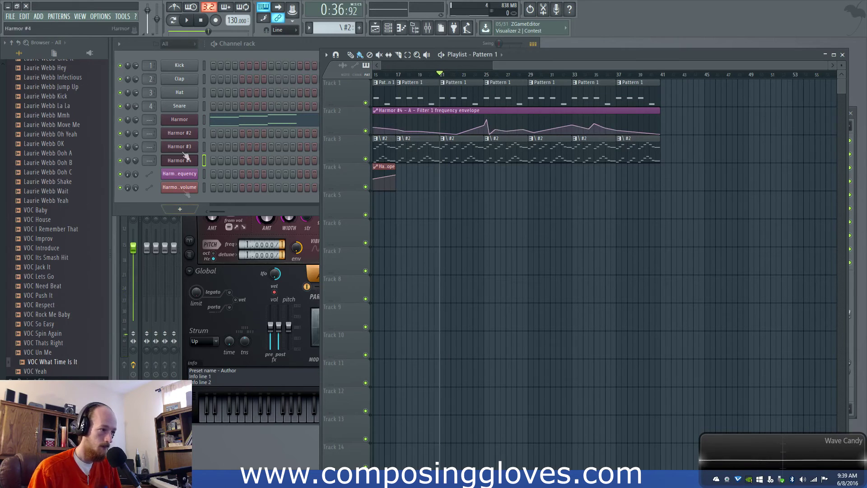
- Create Pattern 4 and try out the Harmor #4 piano roll in it
left_click(359, 28)
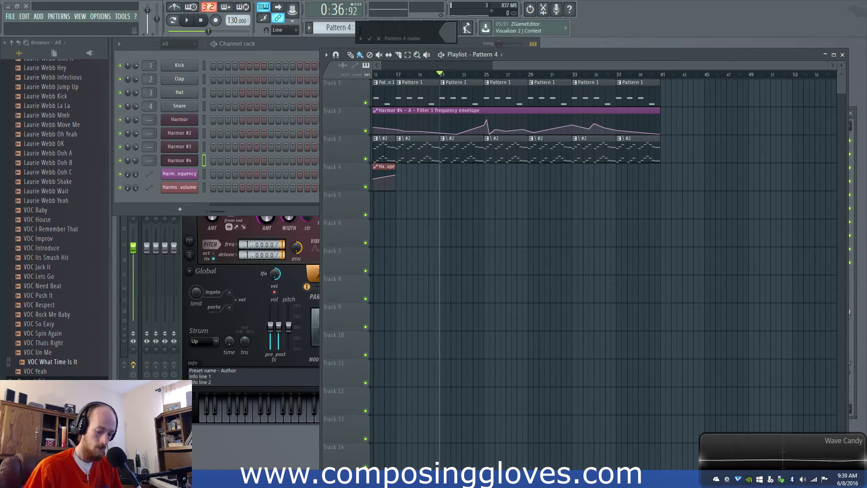
right_click(191, 160)
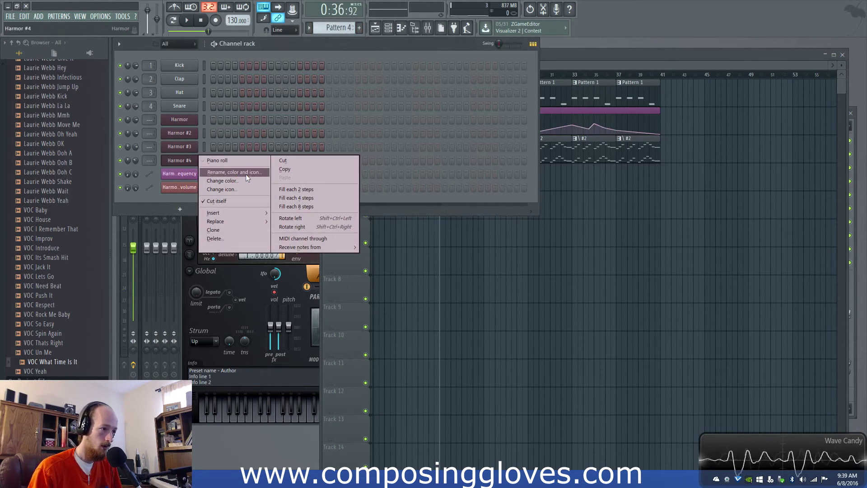
left_click(226, 161)
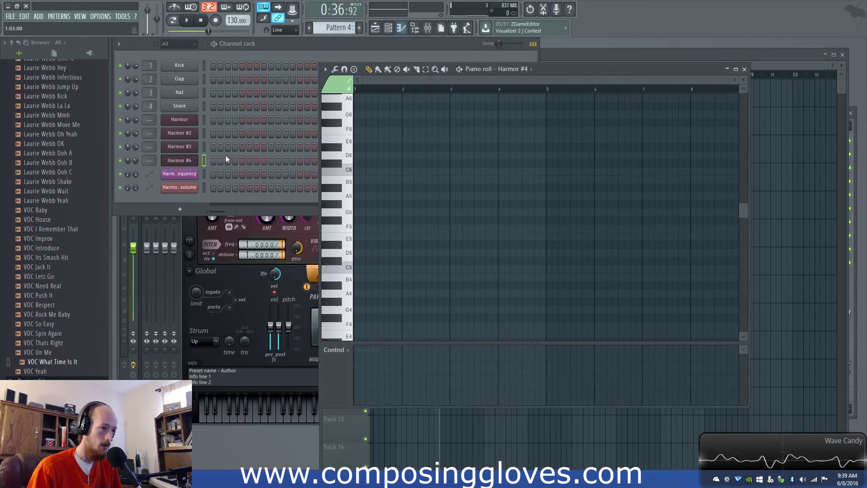
left_click(364, 171)
- Open Harmor #3 and place a half-bar note at the start of its piano roll in Pattern 4
left_click(185, 147)
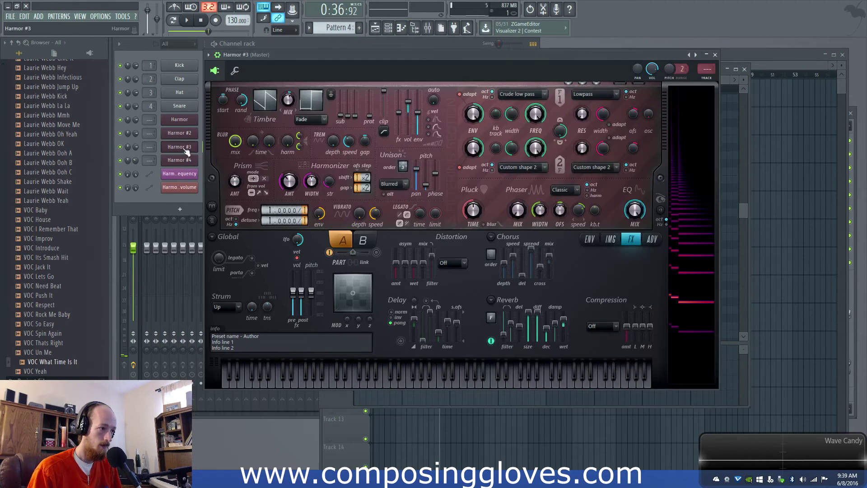
right_click(189, 148)
left_click(227, 148)
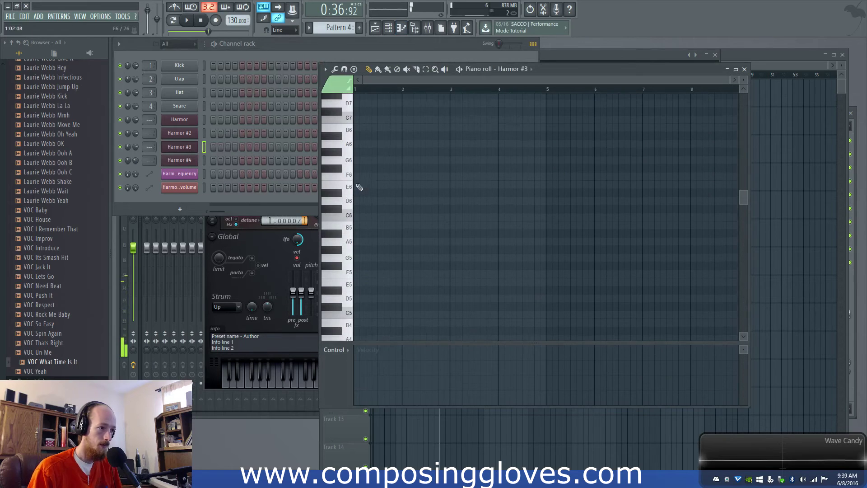
left_click(361, 244)
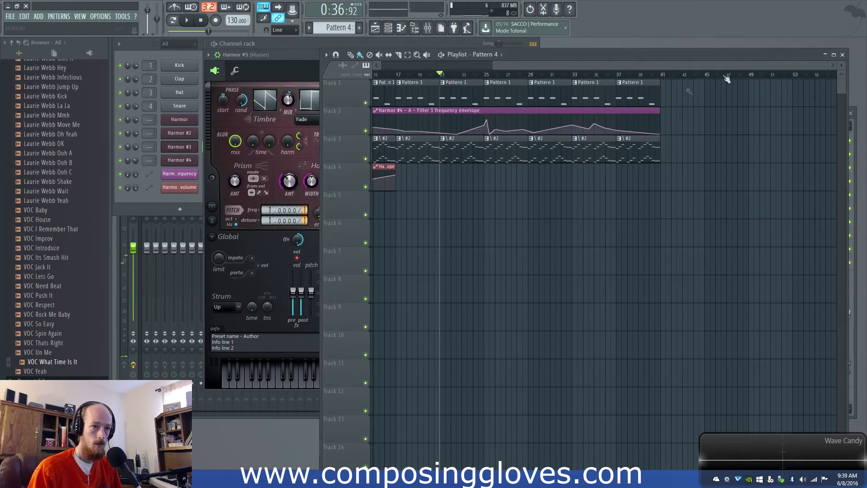
- Reopen the Harmor #3 piano roll and move the opening note to F6
left_click(485, 75)
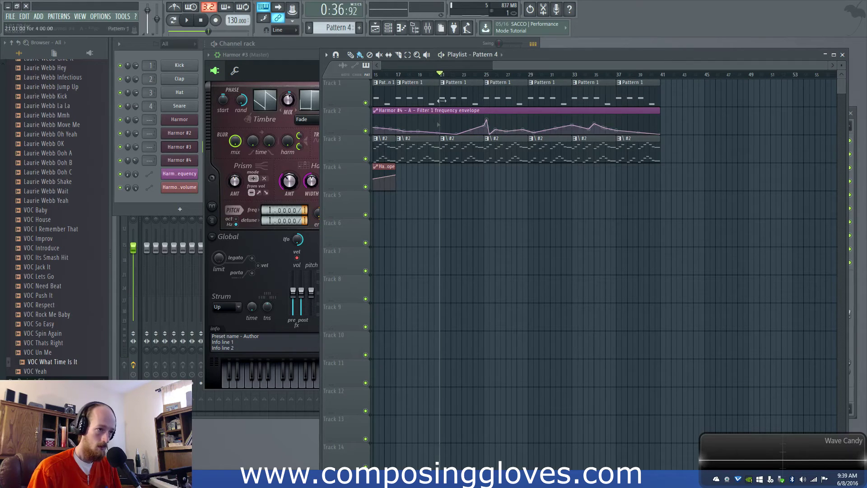
left_click(268, 156)
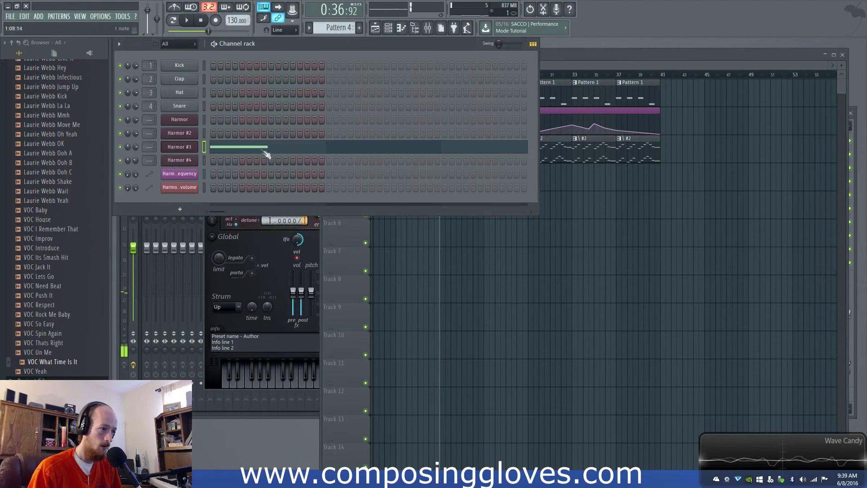
left_click(262, 147)
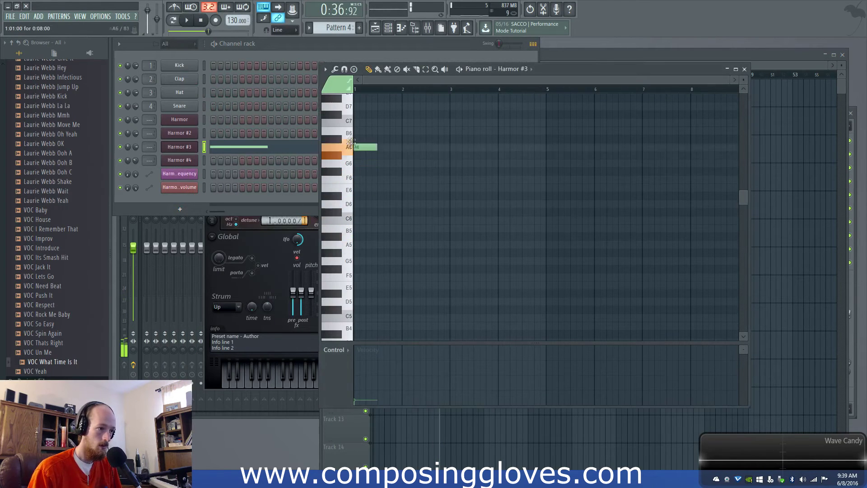
- Place a Pattern 4 clip on Track 4 spanning bars 21 to 41 and open its notes
left_click(556, 65)
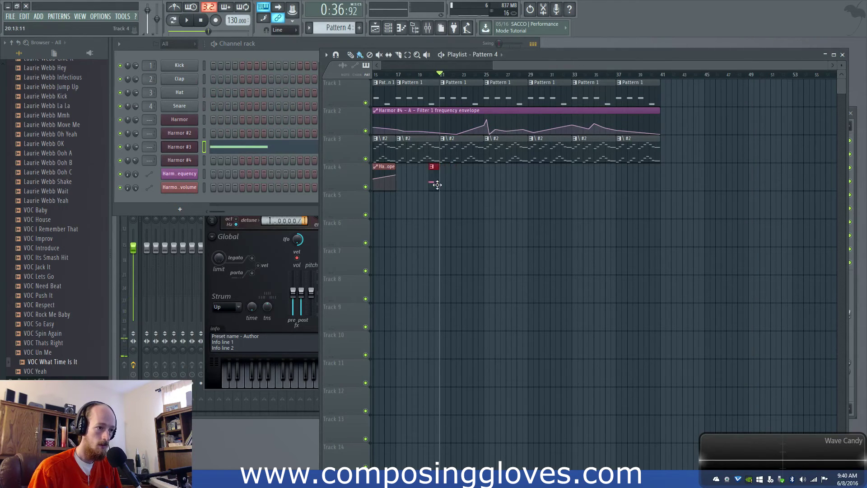
left_click_drag(541, 186, 651, 189)
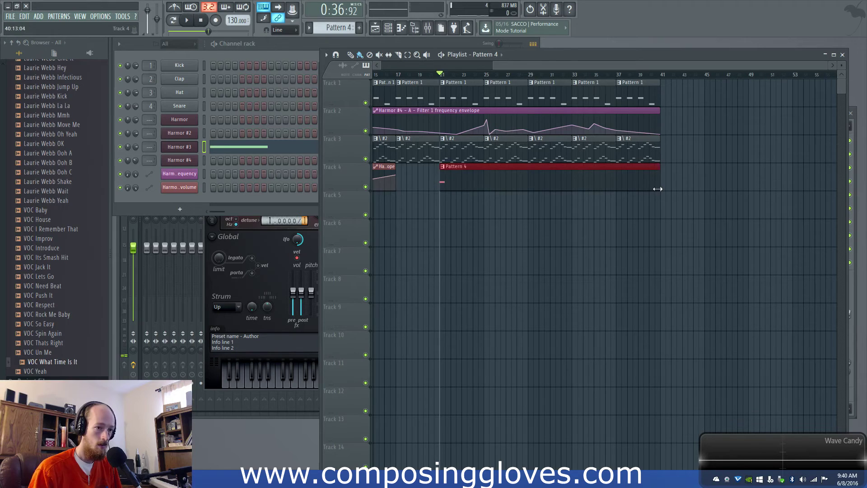
double_click(611, 185)
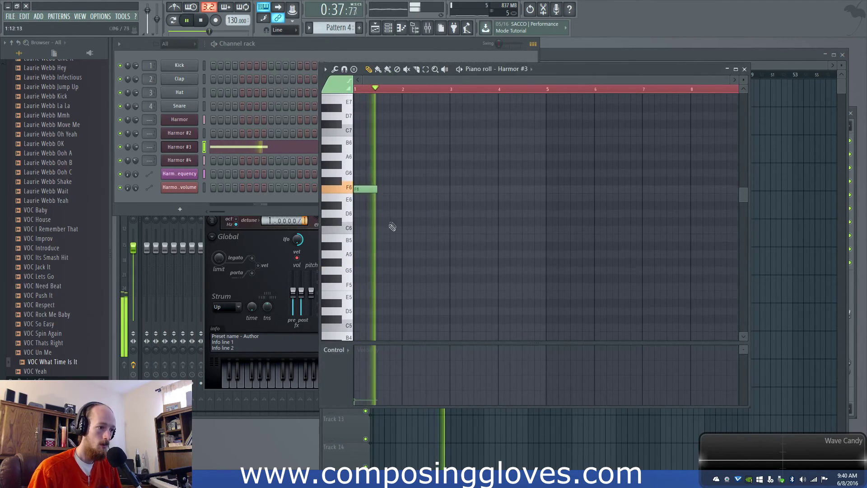
- Try short ascending A5, C6 and D6 notes after the F6 note in bar 1 and audition them
mouse_move(387, 239)
left_mouse_down()
mouse_move(400, 254)
mouse_move(378, 256)
left_mouse_up()
left_click_drag(376, 255, 397, 215)
left_click(385, 229)
key("space")
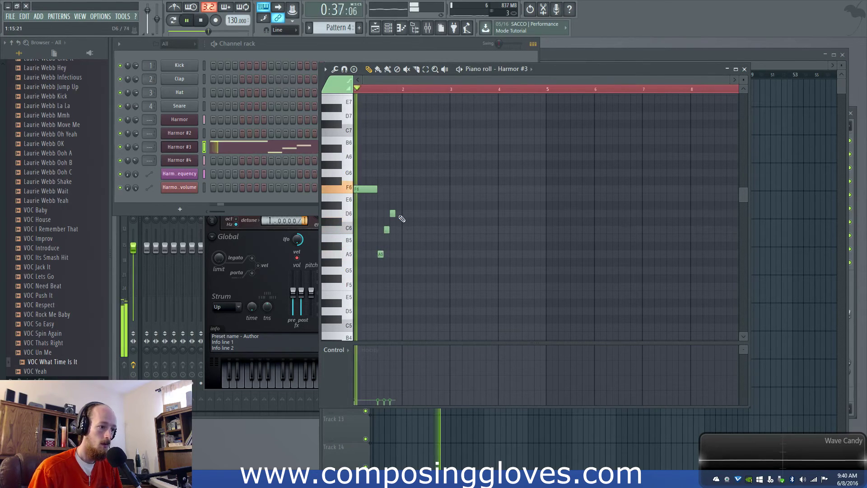
key("space")
scroll(384, 236, "up", 3)
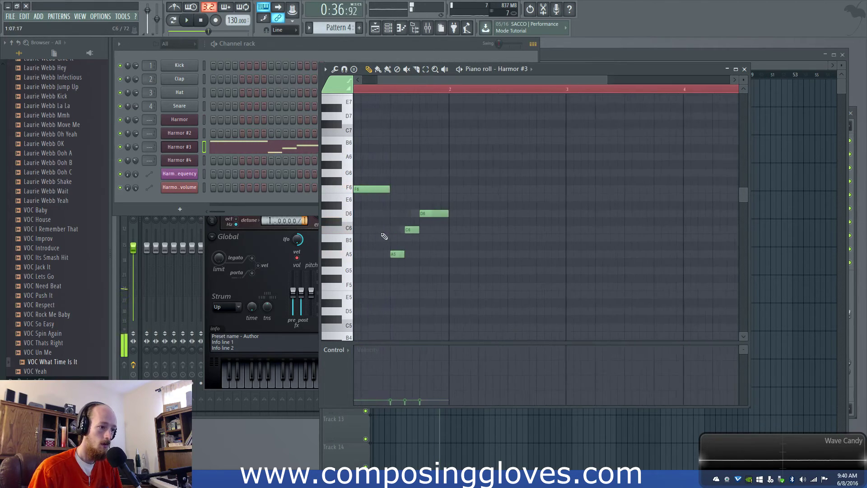
- Delete the A5, C6 and D6 notes and raise the F6 note's velocity to about 30%
right_click(437, 233)
right_click(423, 256)
left_click_drag(356, 397, 356, 386)
key("space")
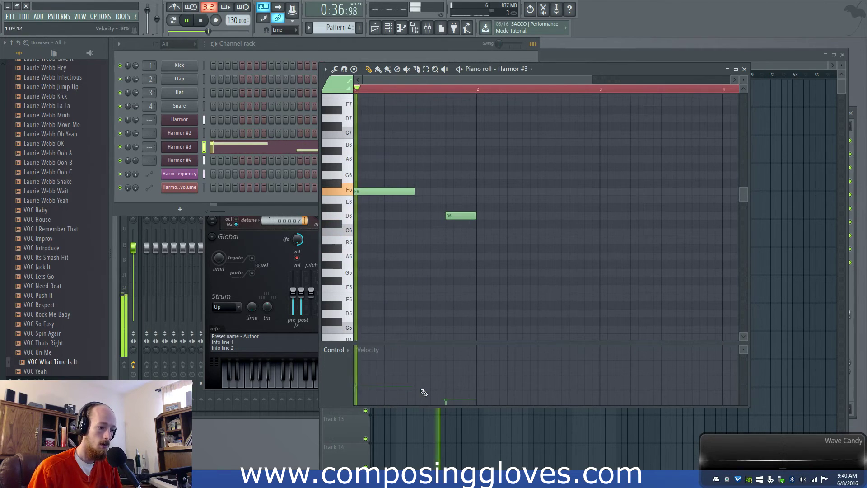
left_click(448, 389)
right_click(459, 216)
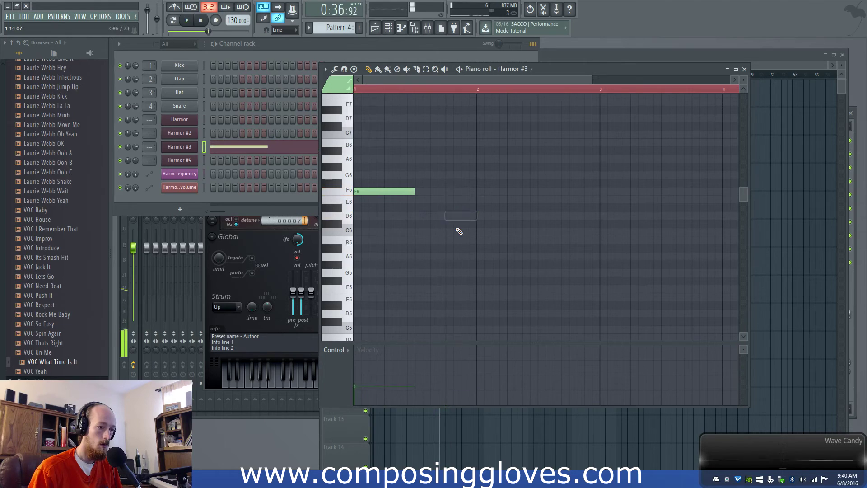
- Lengthen the F6 note to three beats, add a three-beat C7 note directly after it and play the result
left_click_drag(413, 191, 453, 193)
key("space")
scroll(459, 182, "up", 2)
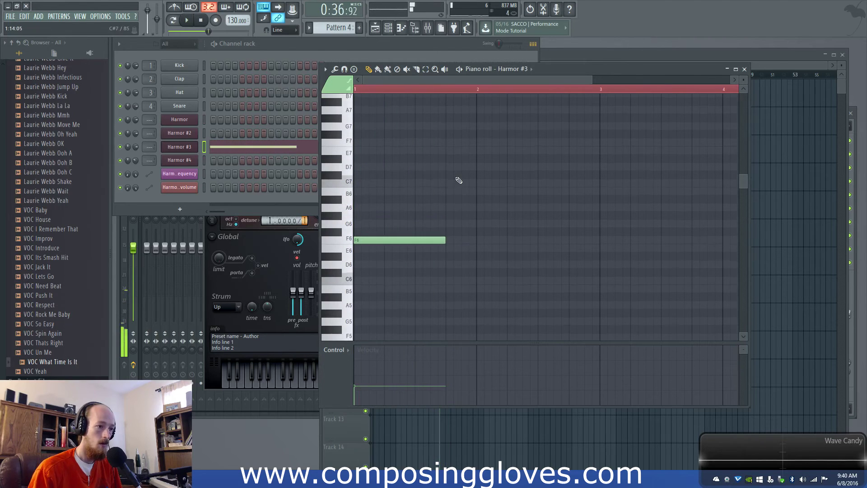
left_click(449, 183)
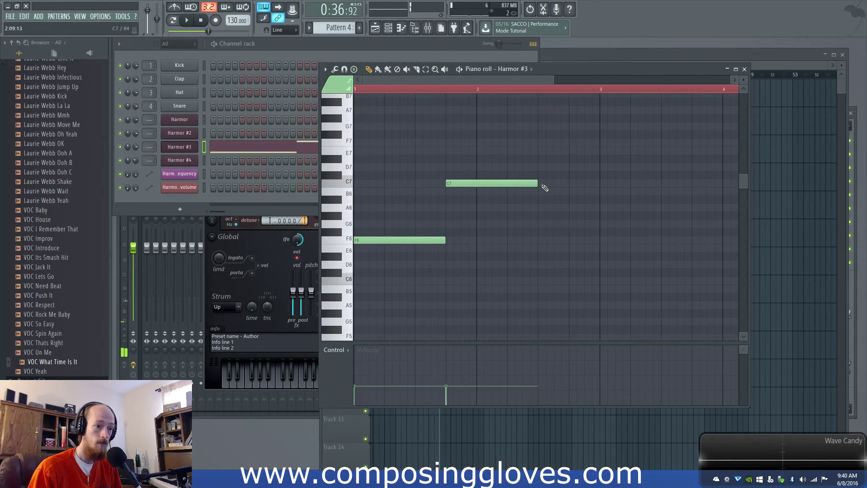
key("space")
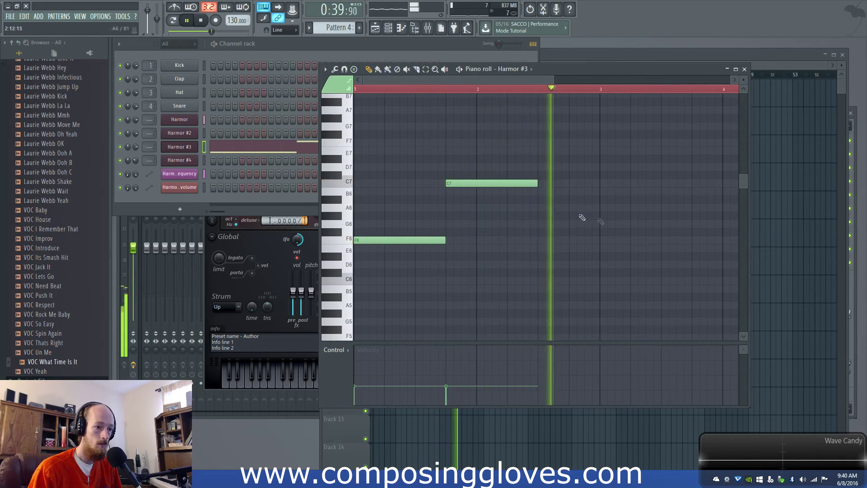
- Add a three-beat A6 note at bar 3 and a three-beat F4 note directly after it, auditioning the melody
left_click(604, 208)
scroll(605, 213, "right", 2)
key("space")
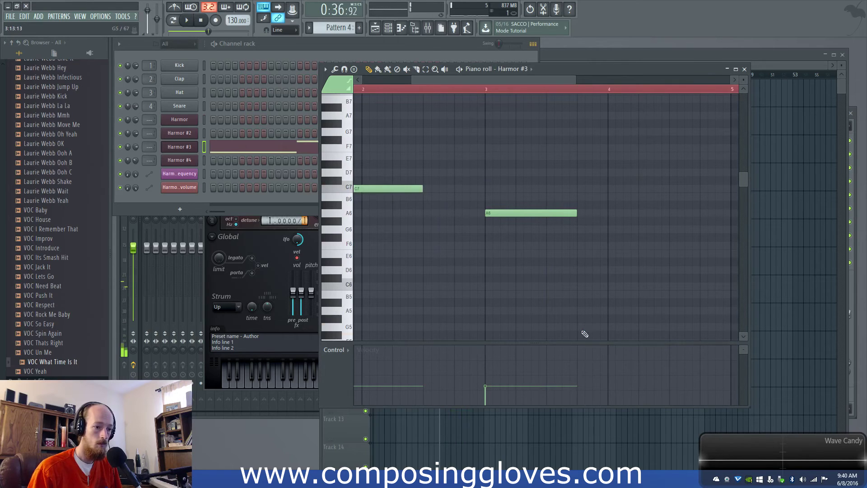
left_click_drag(579, 333, 573, 315)
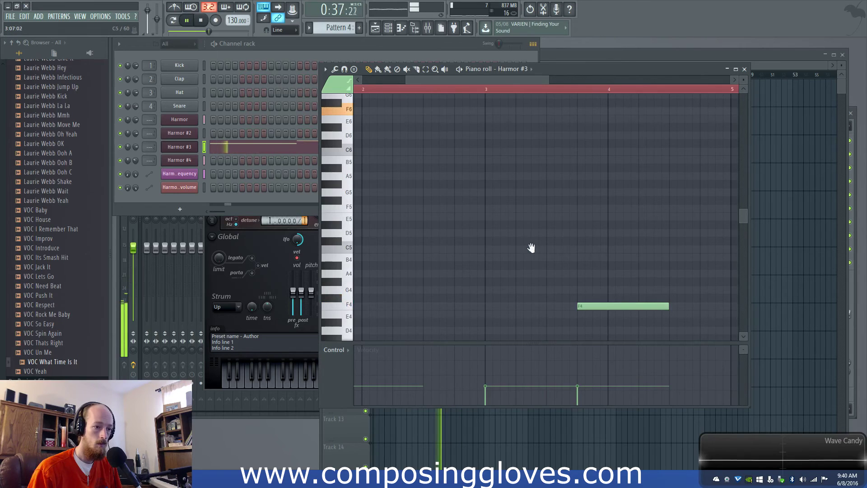
scroll(526, 253, "up", 2)
scroll(497, 253, "down", 3, "ctrl")
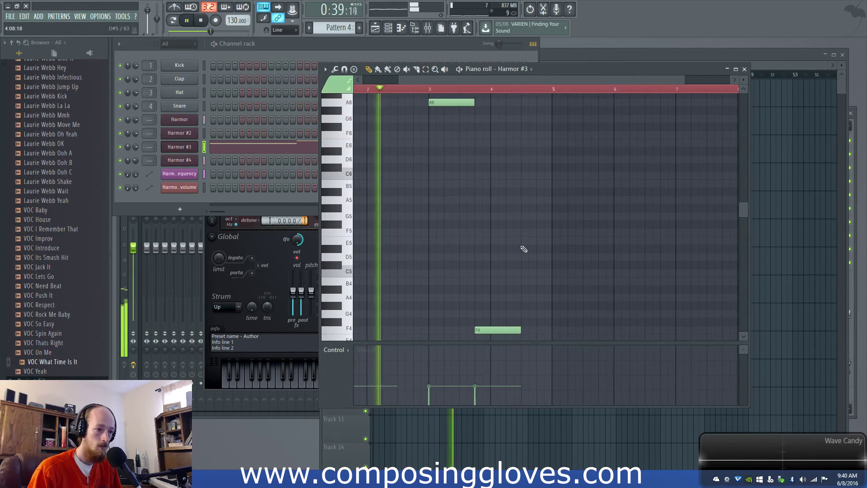
scroll(505, 304, "down", 2)
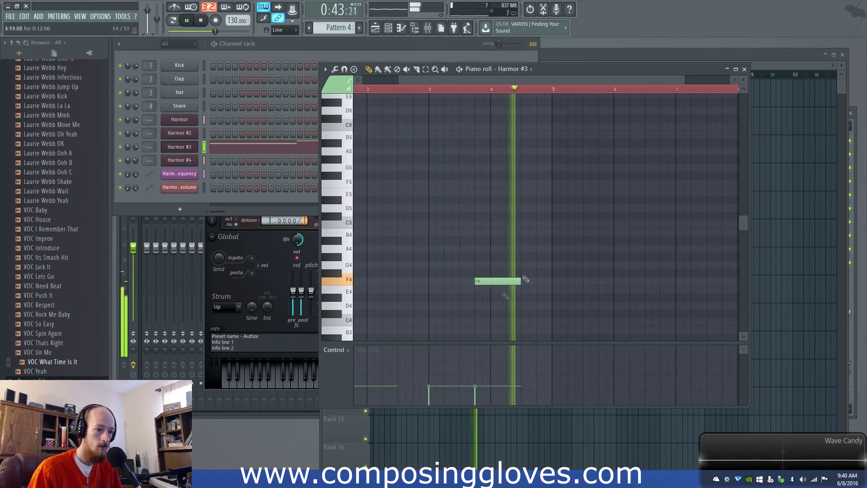
- Add a three-beat C6 note at bar 5 of the Harmor #3 melody and audition it from bar 3
key("space")
left_click(547, 266)
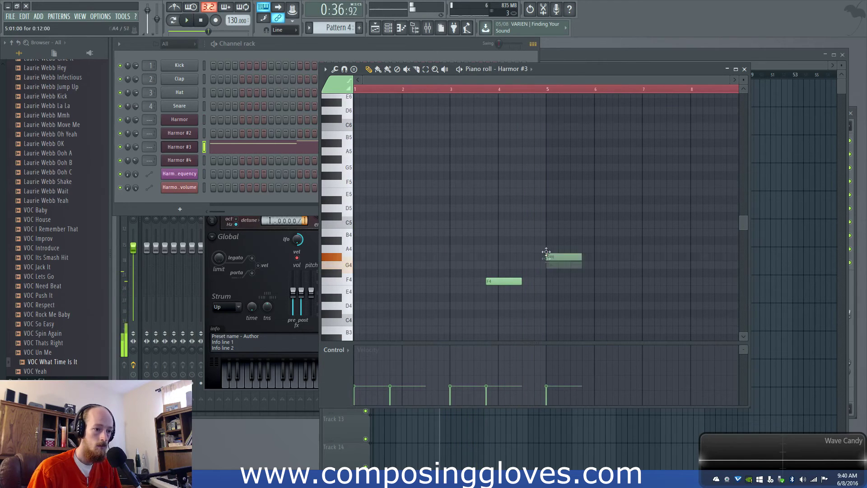
scroll(561, 138, "up", 2)
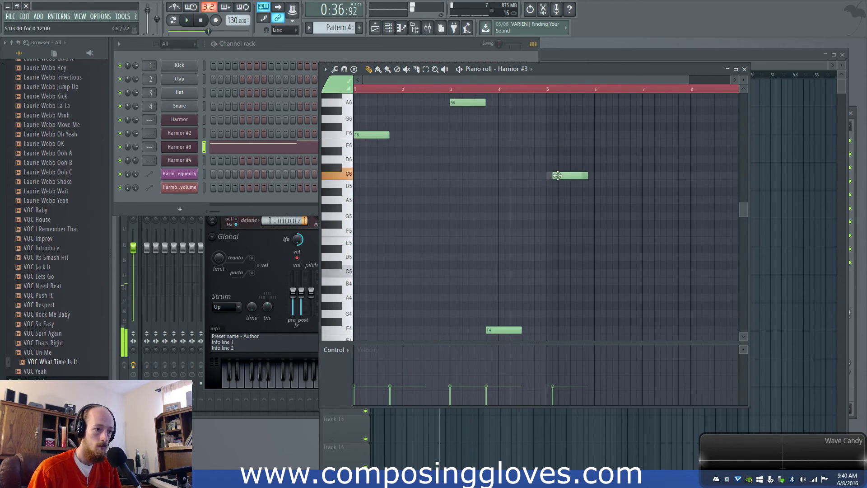
left_click(451, 89)
key("space")
left_click_drag(492, 209, 423, 202)
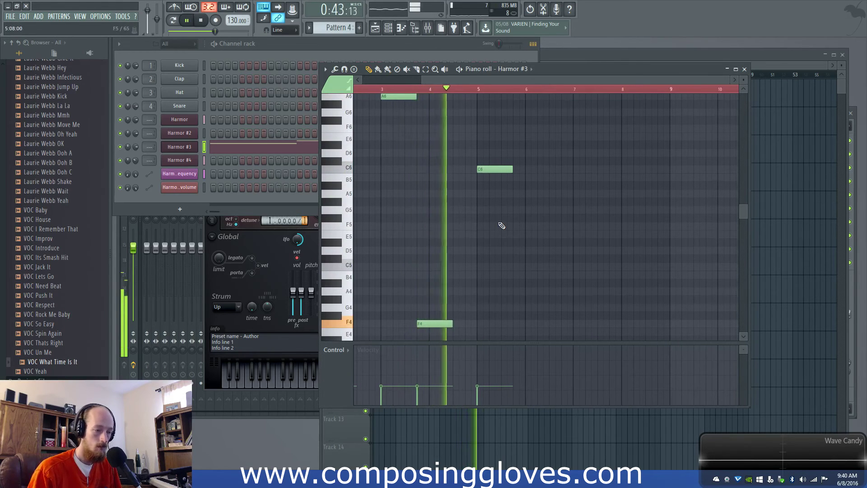
scroll(517, 195, "up", 1)
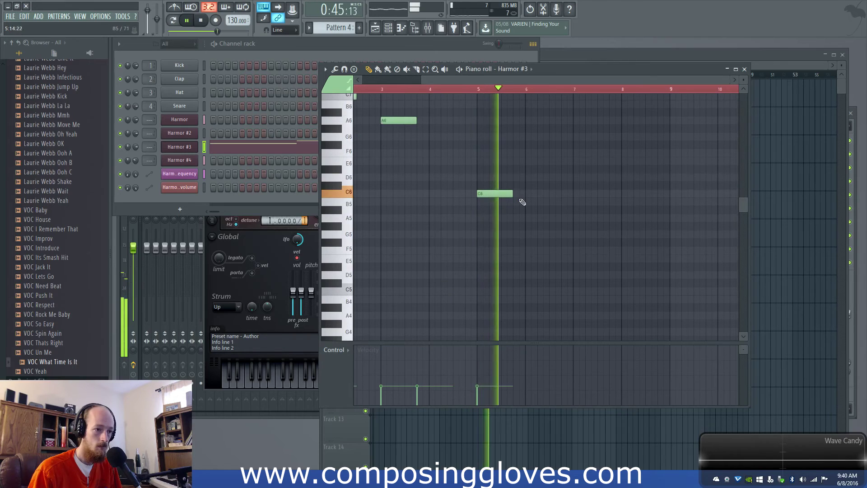
key("space")
- Try a three-beat D6 note overlapping the C6 note from the middle of bar 5, audition it, and delete it
left_click(515, 177)
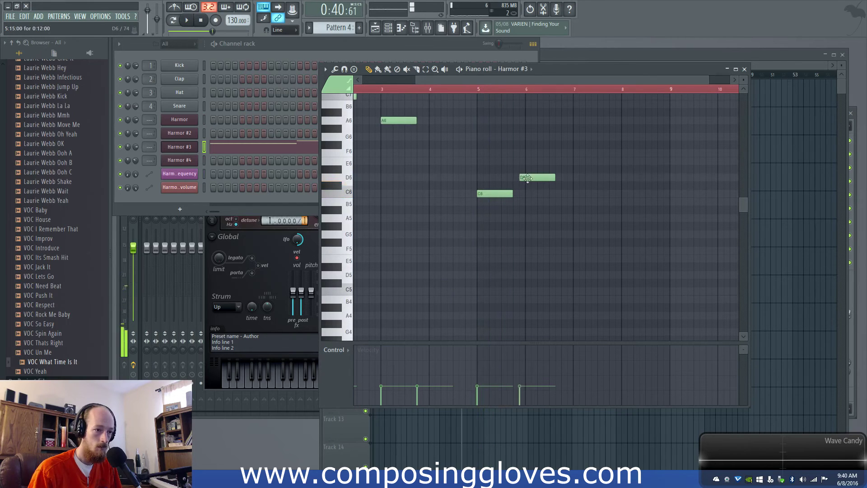
left_click_drag(537, 178, 526, 178)
key("space")
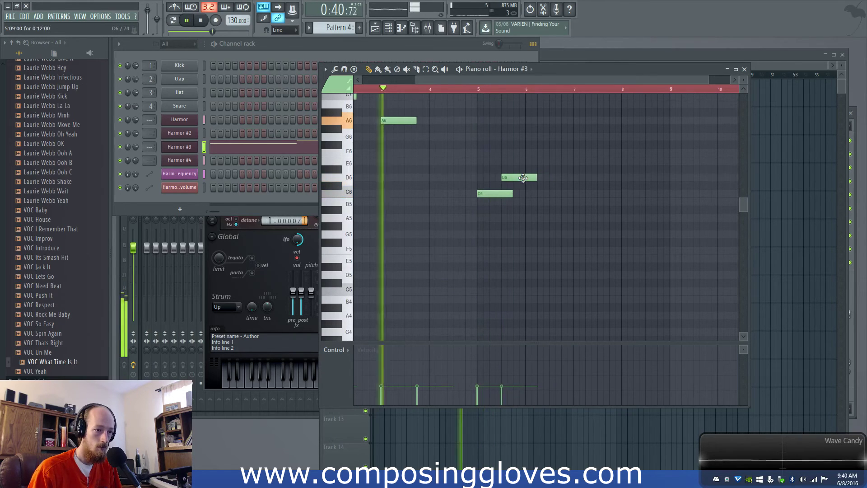
left_click(479, 90)
scroll(514, 191, "up", 3)
left_click_drag(530, 188, 496, 182)
key("space")
key("space")
key("space")
right_click(487, 183)
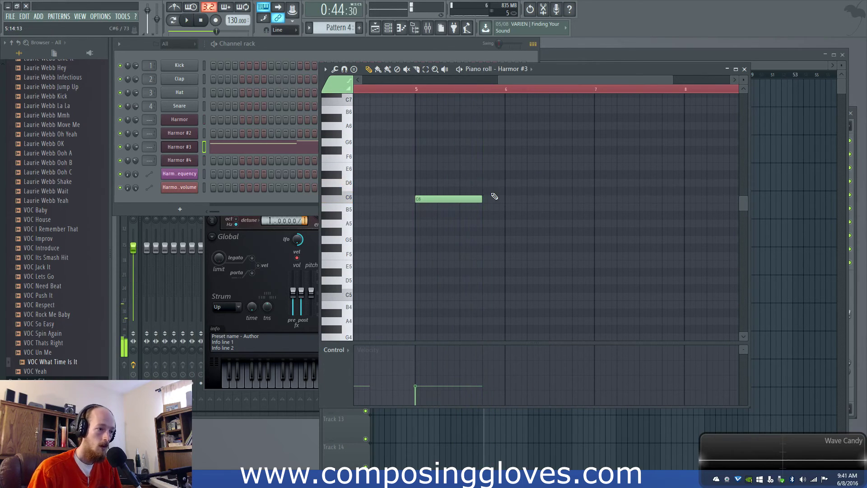
- Delete all notes from the Harmor #3 piano roll
scroll(497, 199, "down", 2)
scroll(451, 162, "up", 3)
key("ctrl+a")
key("Delete")
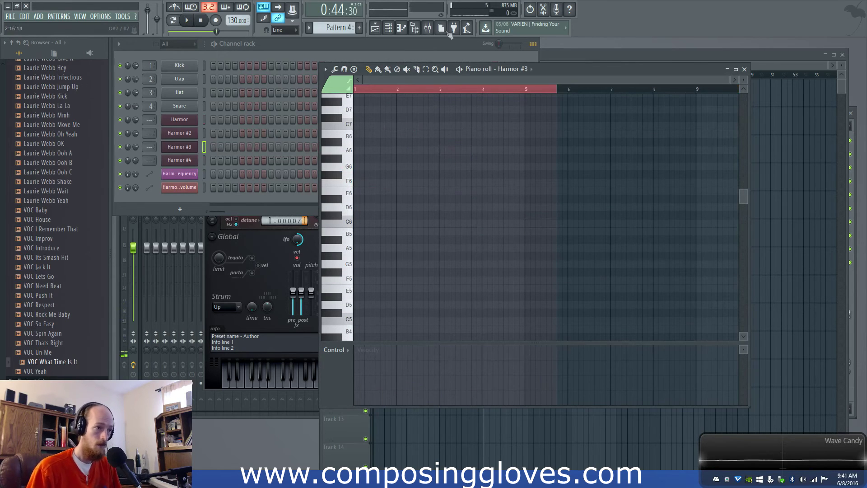
- Return to the playlist and play the arrangement from bar 25
left_click(578, 62)
key("space")
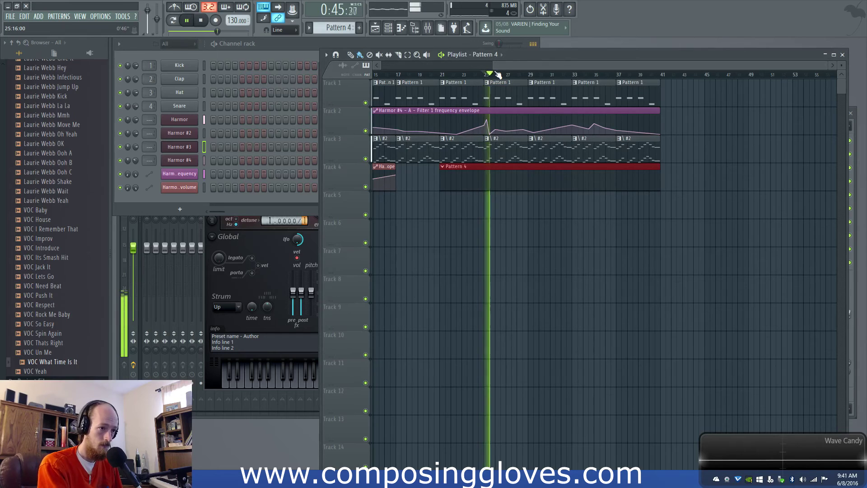
key("space")
key("space")
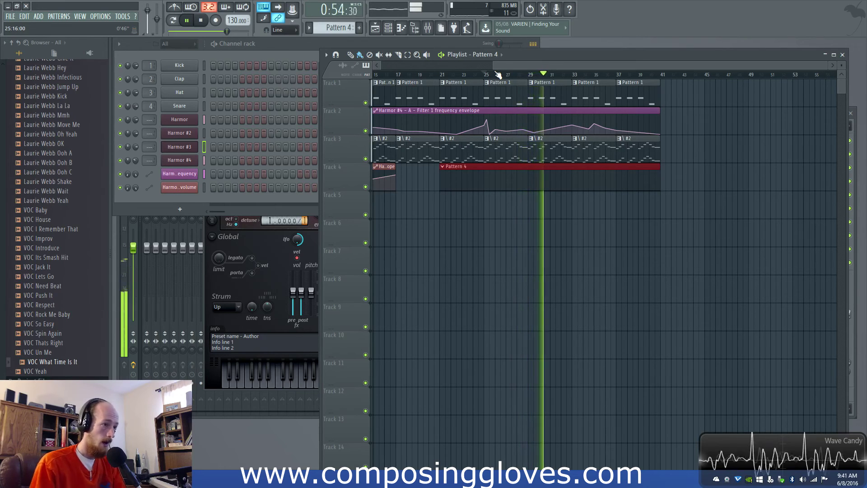
key("space")
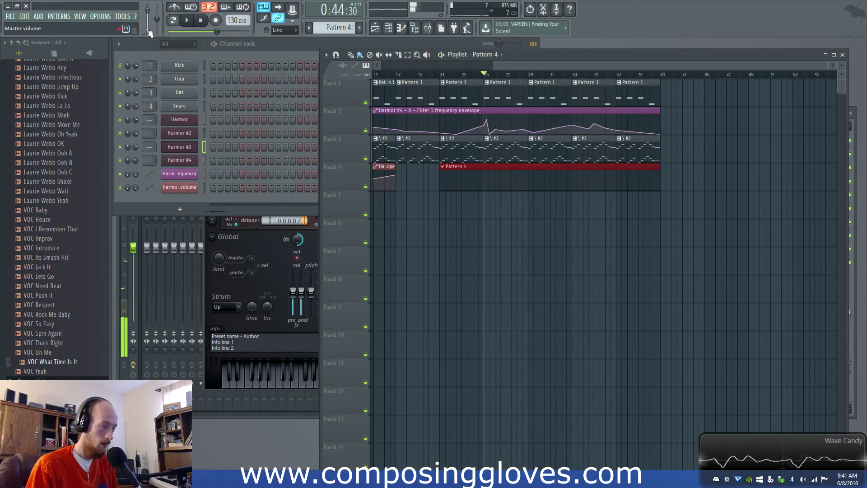
- Check the audio settings and the MIDI input settings for the V25 controller, and close the settings
left_click(101, 16)
left_click(112, 42)
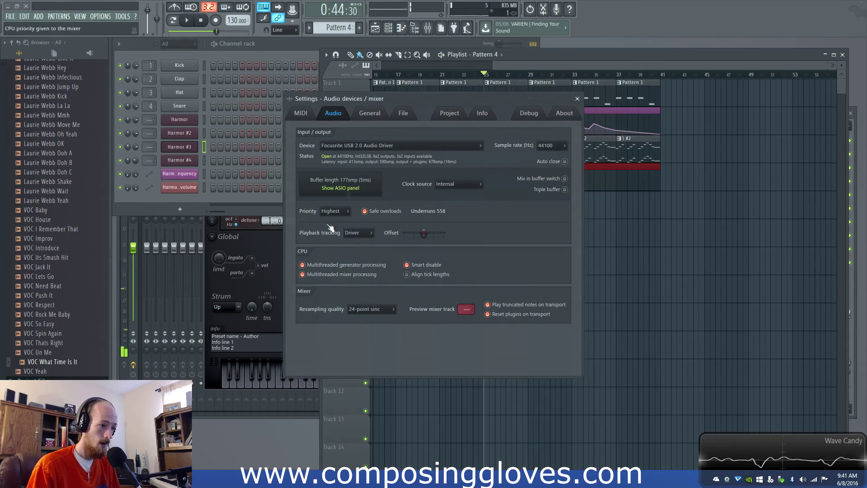
left_click(301, 113)
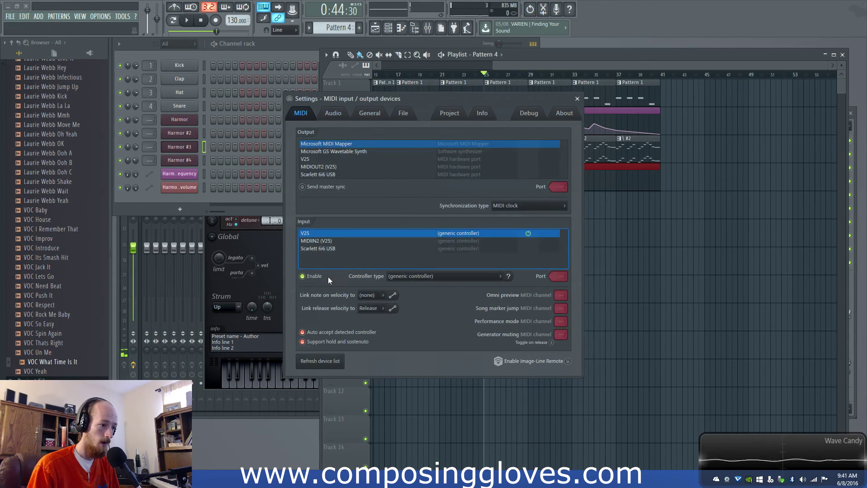
left_click(376, 313)
left_click(577, 98)
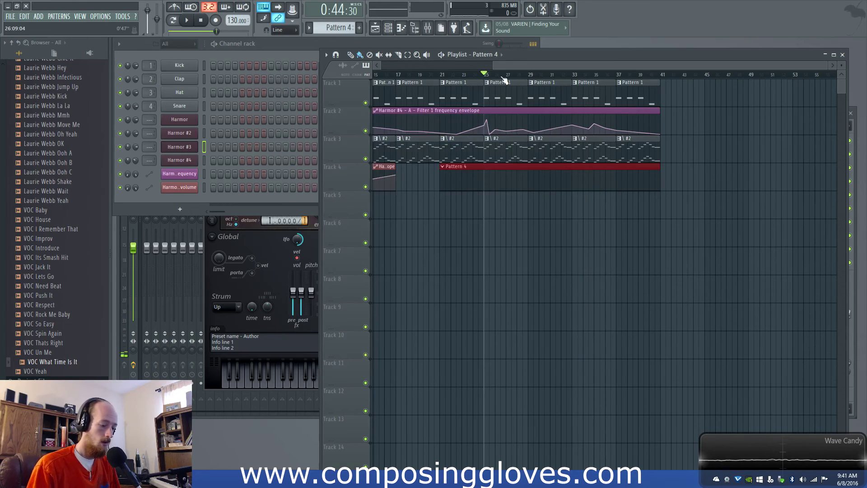
- Show the playlist arrangement from bar 1 and place the playhead around bar 5 and at bar 25
key("space")
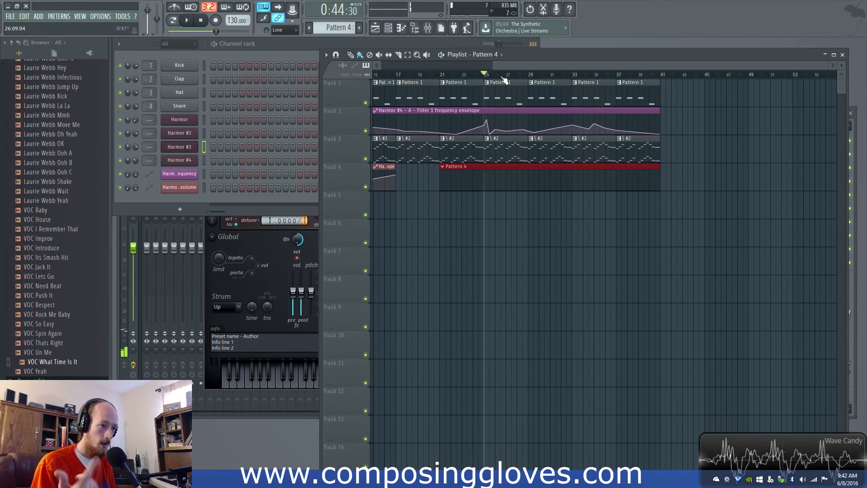
left_click_drag(501, 66, 264, 79)
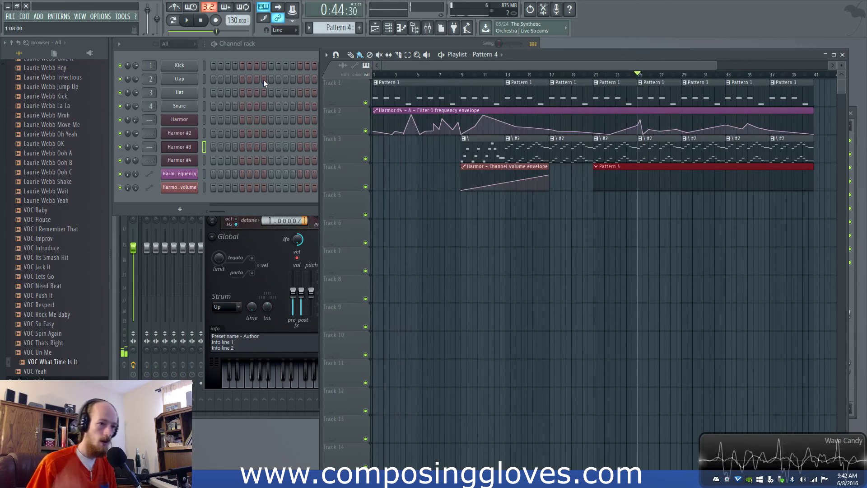
mouse_move(427, 74)
left_mouse_down()
mouse_move(411, 74)
mouse_move(431, 76)
mouse_move(420, 75)
left_mouse_up()
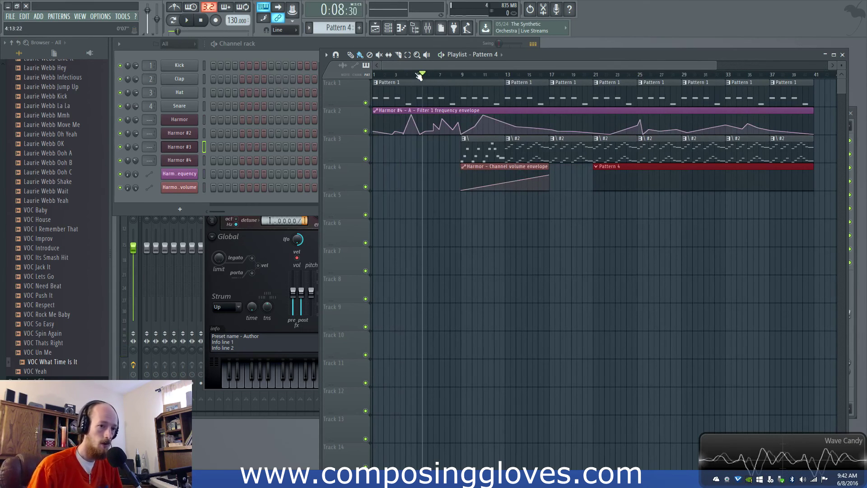
left_click_drag(594, 75, 646, 76)
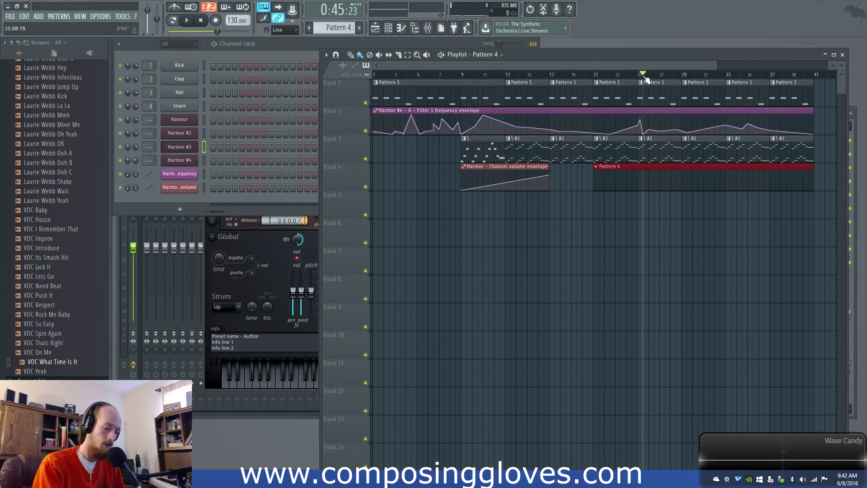
left_click_drag(638, 78, 644, 79)
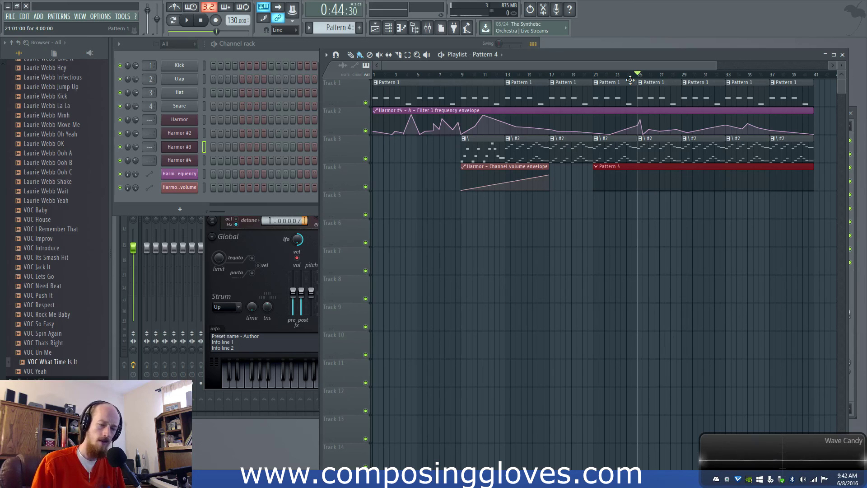
mouse_move(644, 72)
left_mouse_down()
mouse_move(689, 76)
mouse_move(642, 79)
left_mouse_up()
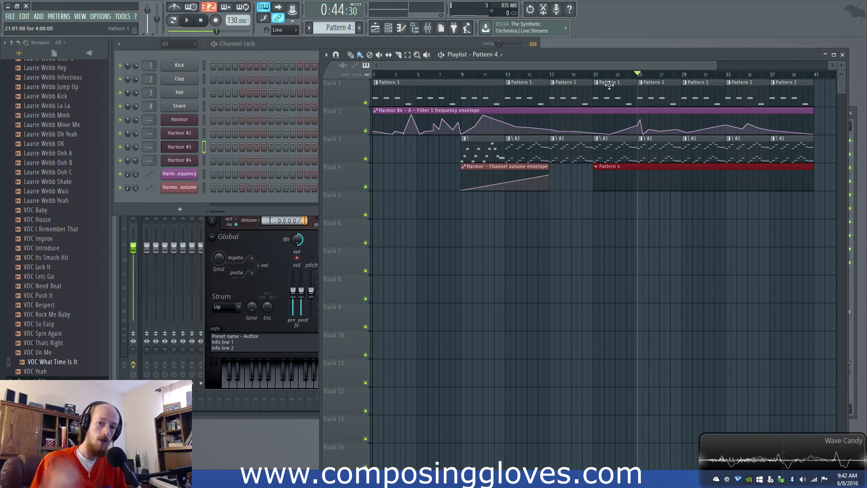
- Open the Harmor #2 plugin, lower its window to uncover the playlist, and bring the playlist back to the front
left_click(194, 134)
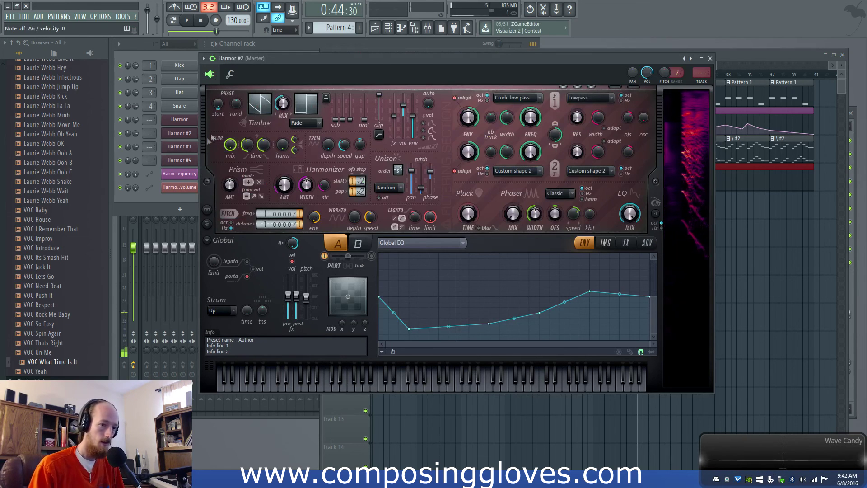
left_click_drag(563, 56, 558, 109)
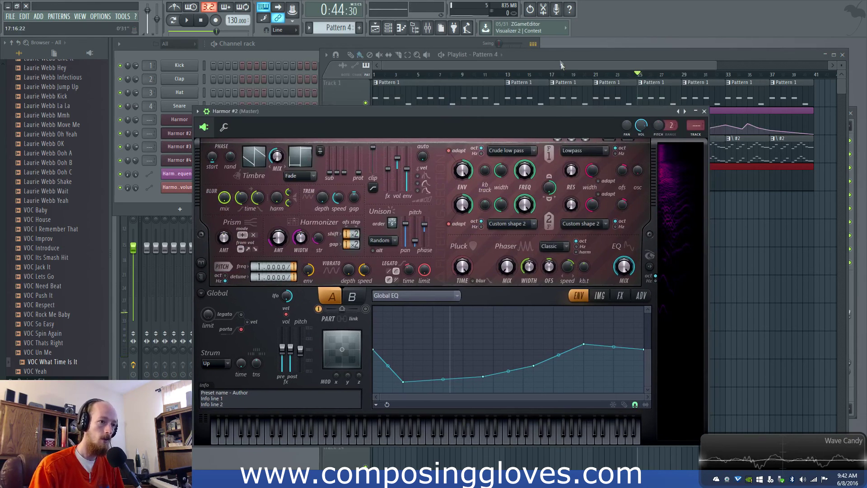
left_click(560, 63)
scroll(620, 95, "down", 2)
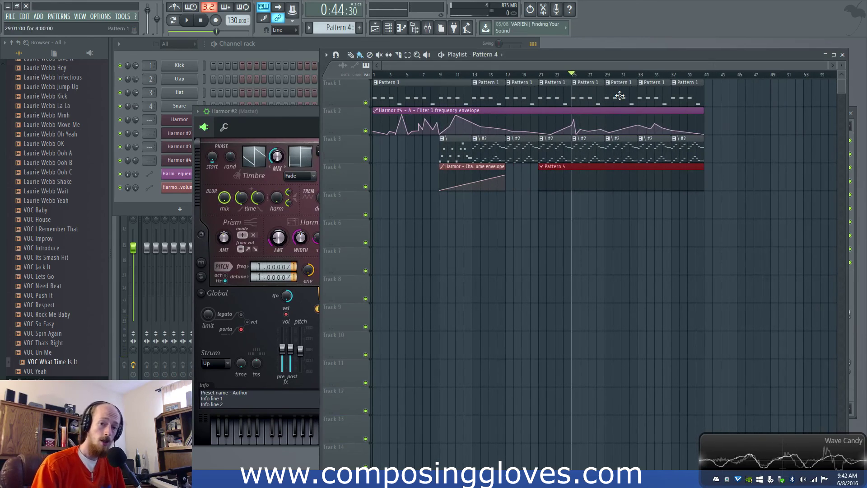